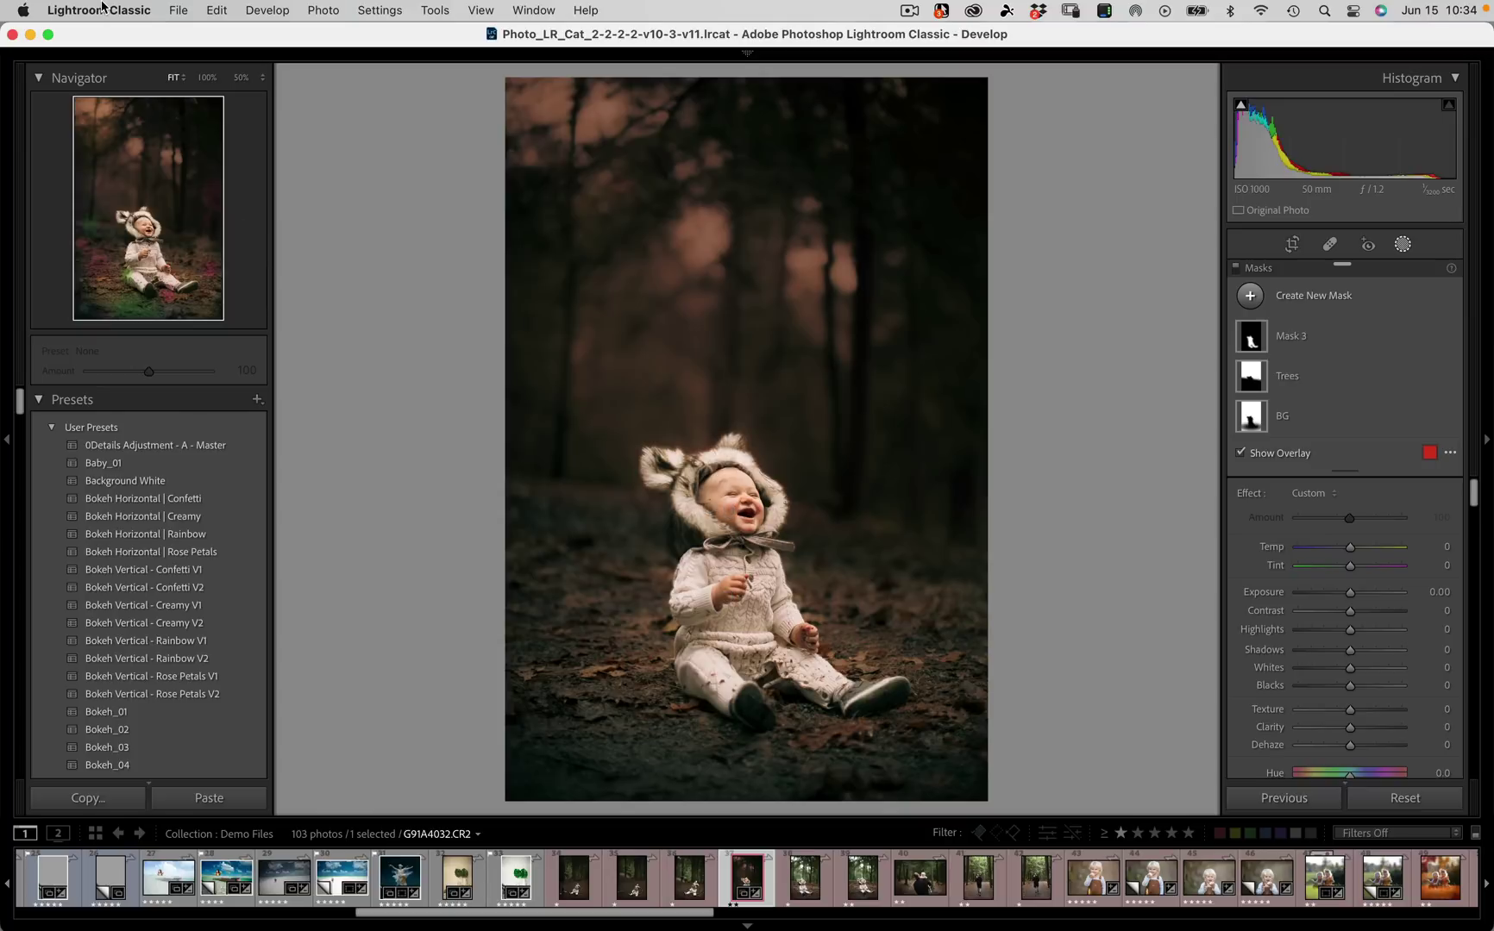
- Show the About Lightroom Classic box listing version 11.4 Release with Camera Raw 14.4
{"action": "left_click", "coordinate": [74, 10]}
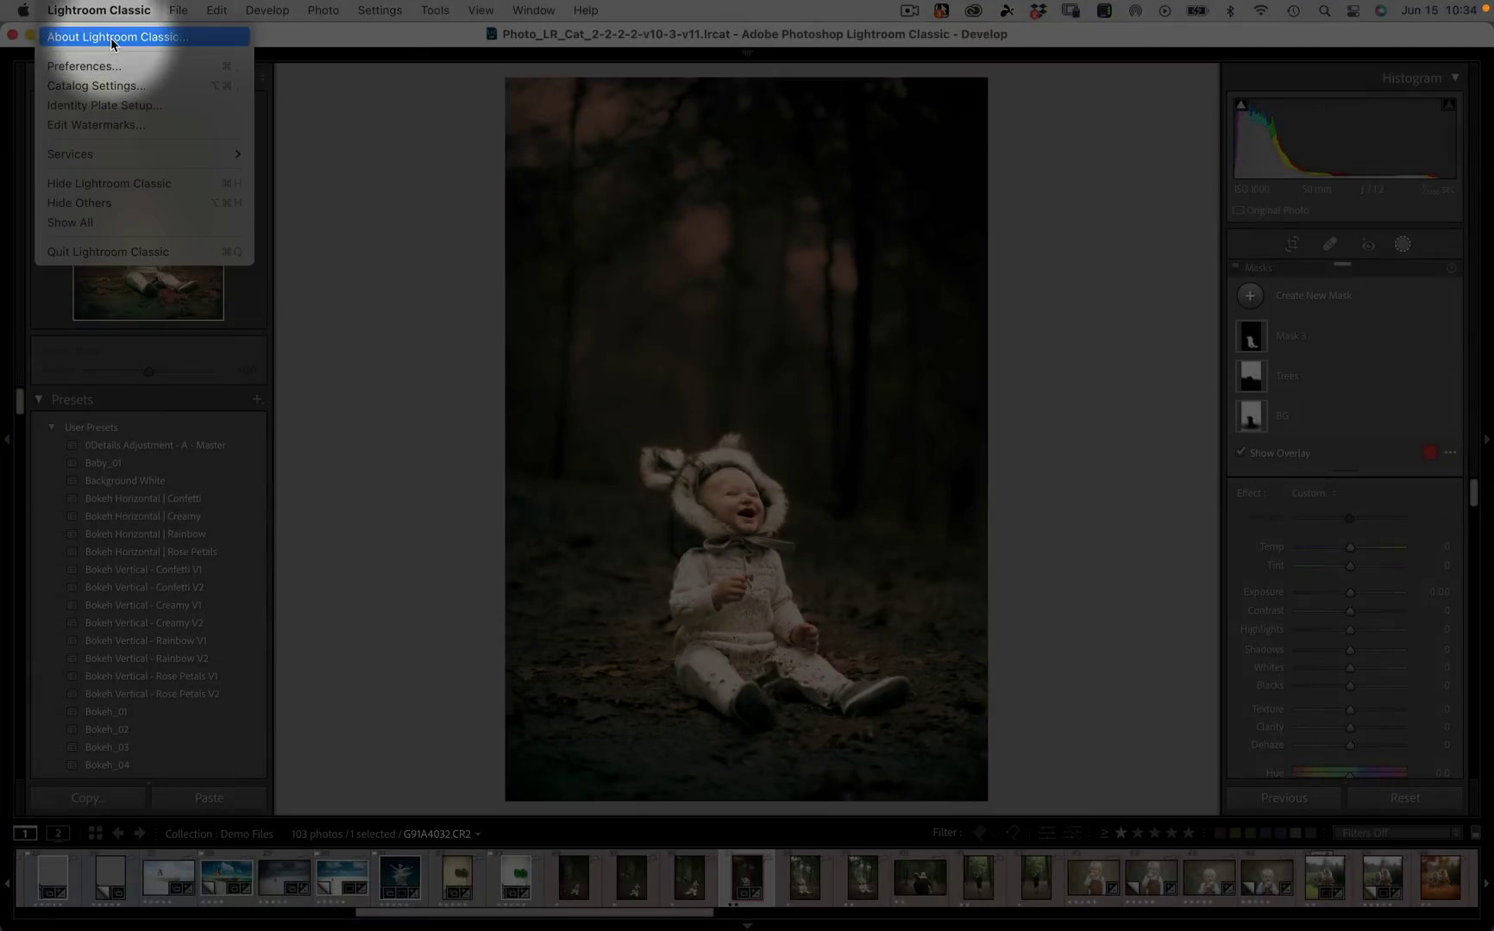
{"action": "left_click", "coordinate": [83, 37]}
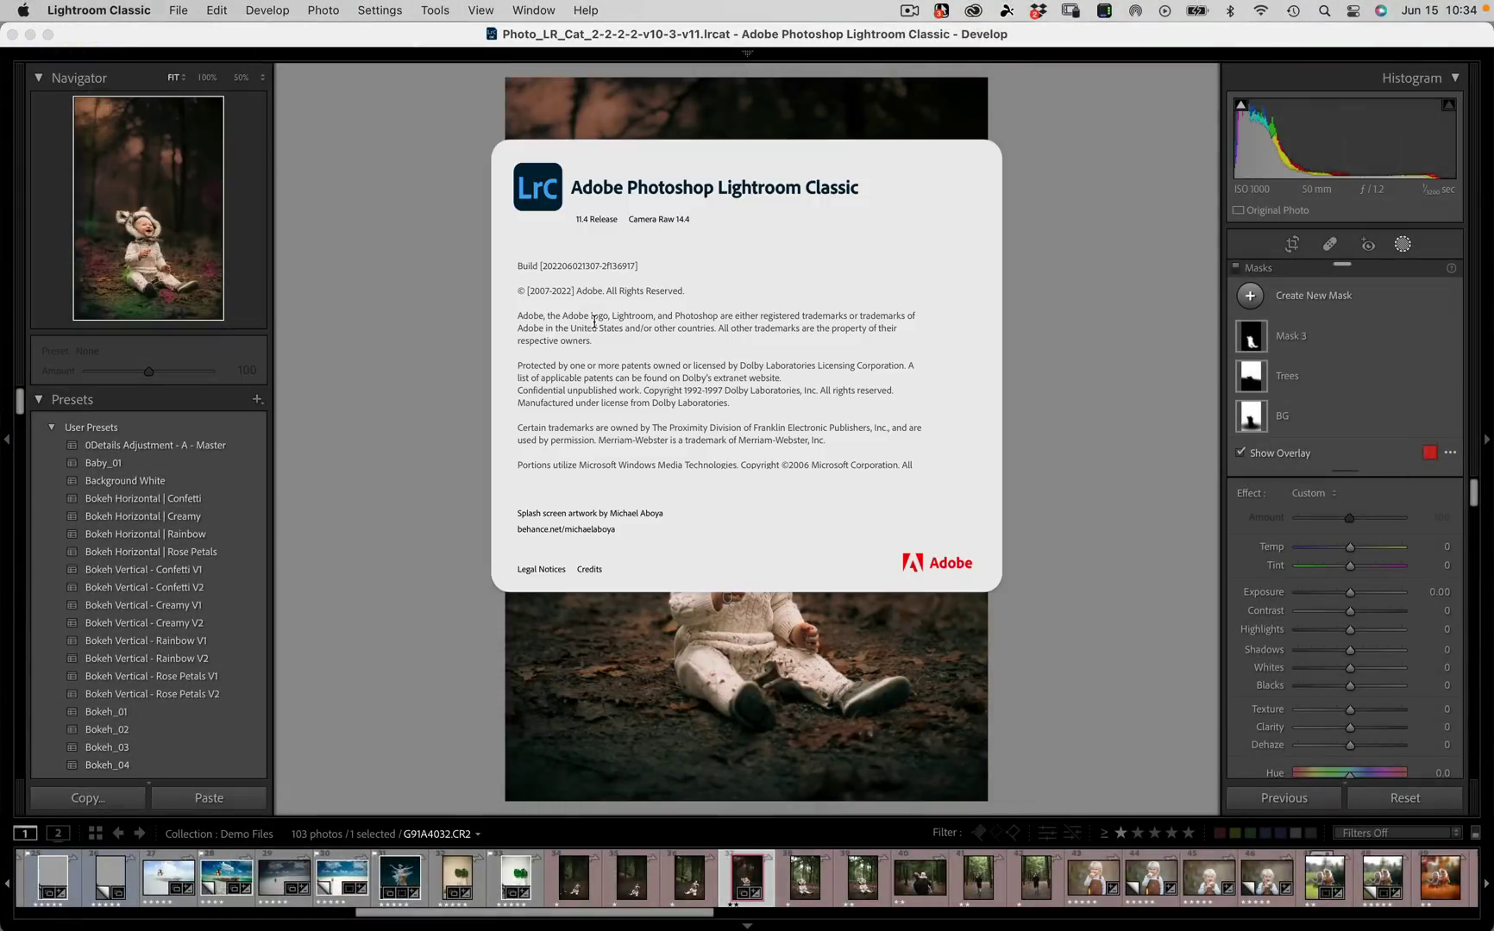
{"action": "key", "text": "alt"}
- Dismiss the About box and check Creative Cloud's Updates page showing Lightroom Classic 11.4 updated today
{"action": "left_click", "coordinate": [922, 38]}
{"action": "mouse_move", "coordinate": [929, 65]}
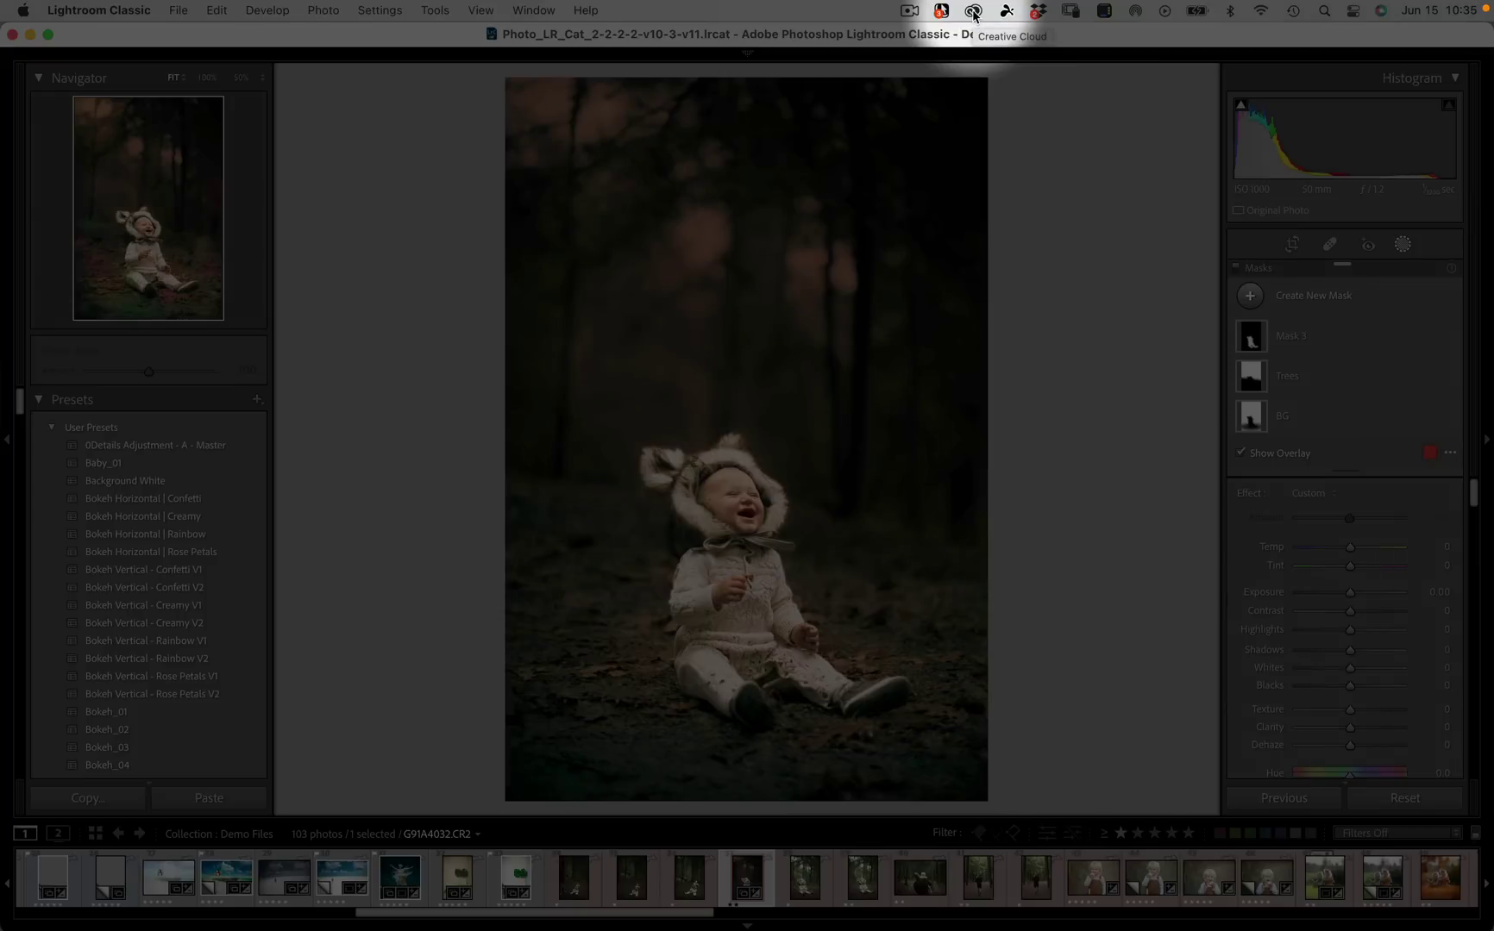
{"action": "left_click", "coordinate": [973, 13]}
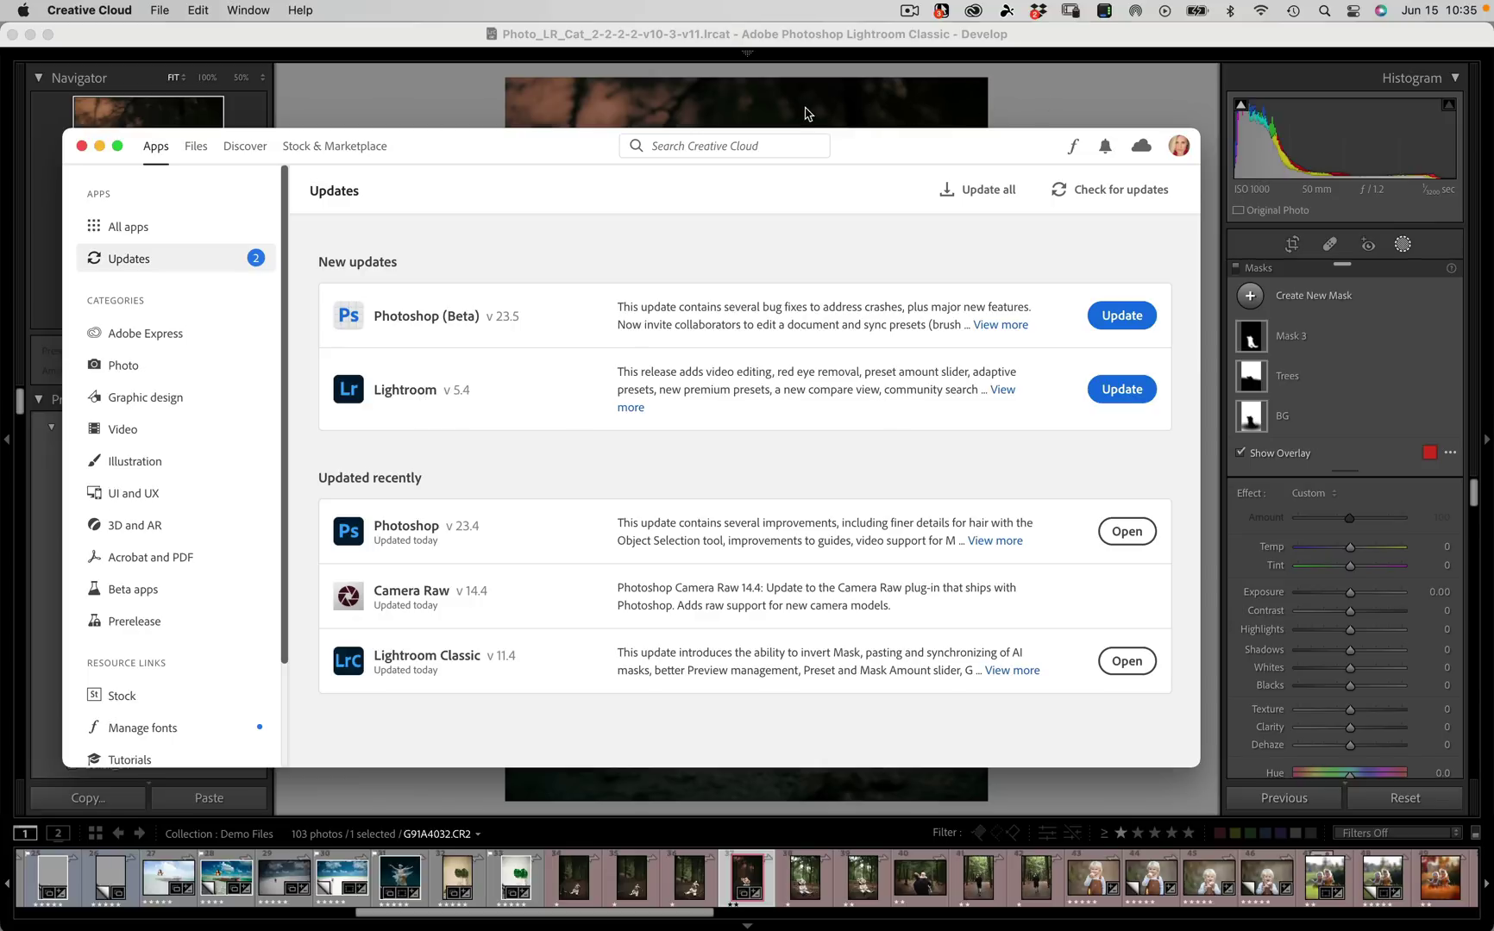
{"action": "mouse_move", "coordinate": [606, 58]}
- Close Creative Cloud and toggle Before/After to compare the warm forest edit with the green original
{"action": "left_click", "coordinate": [82, 146]}
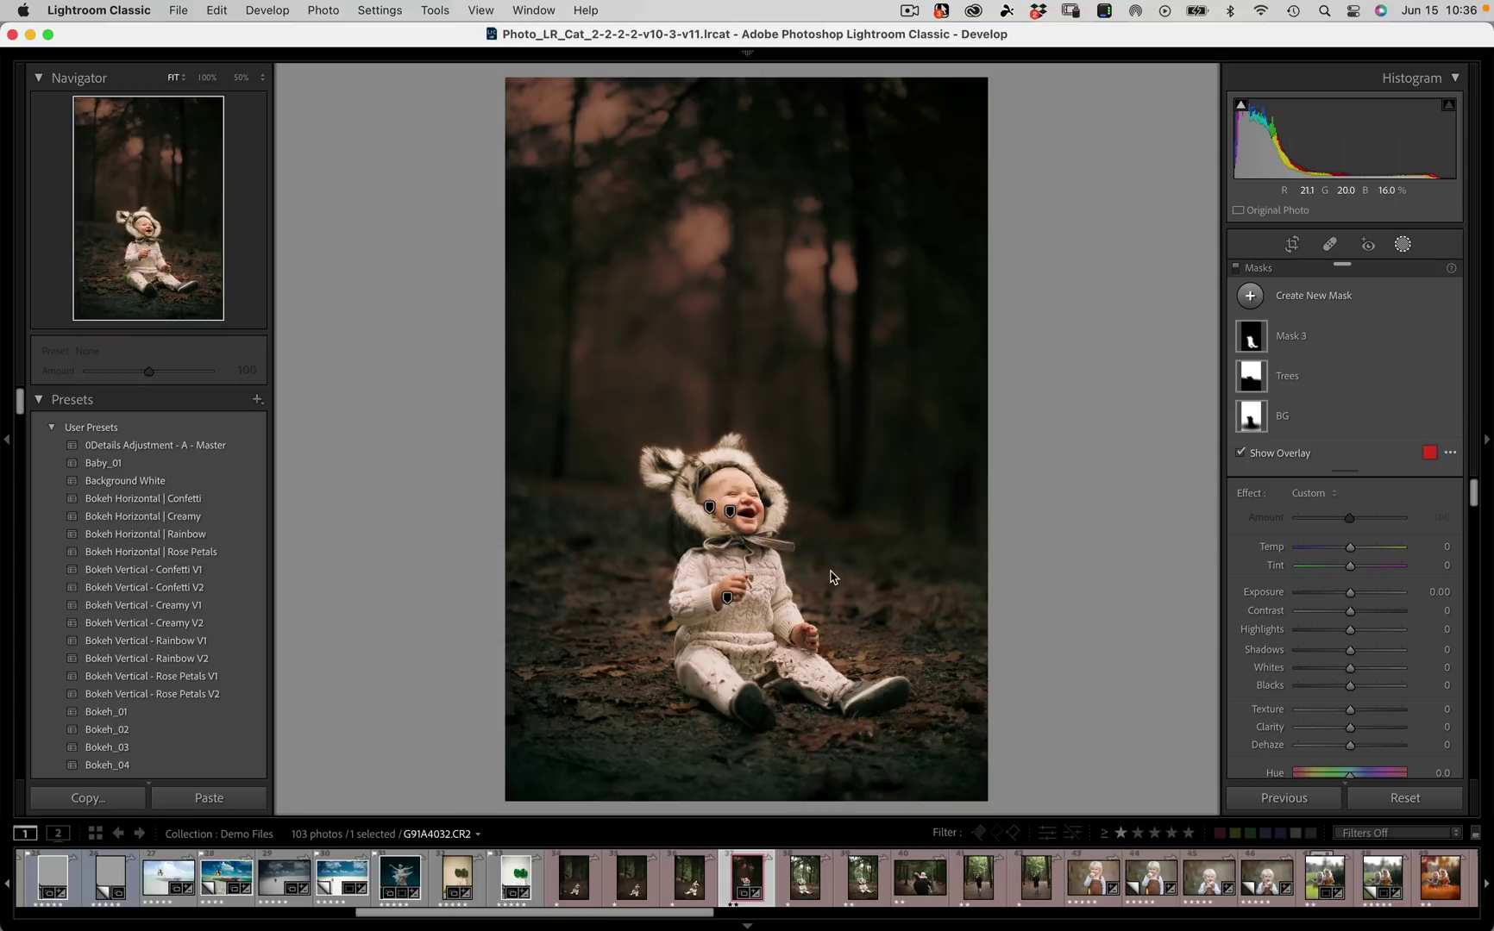
{"action": "key", "text": "backslash"}
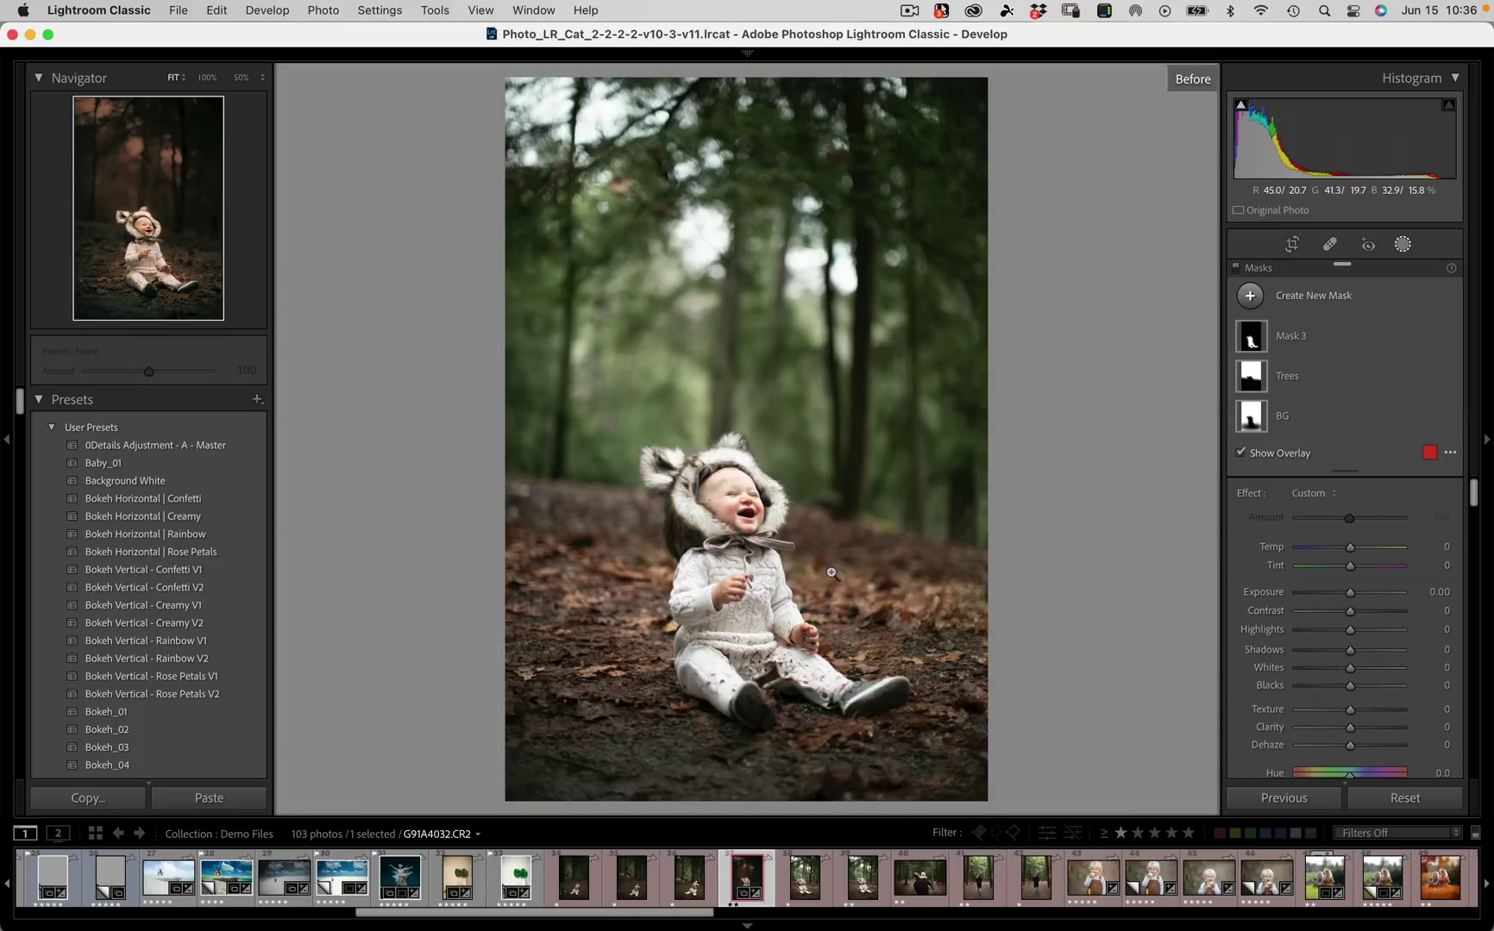
{"action": "key", "text": "backslash"}
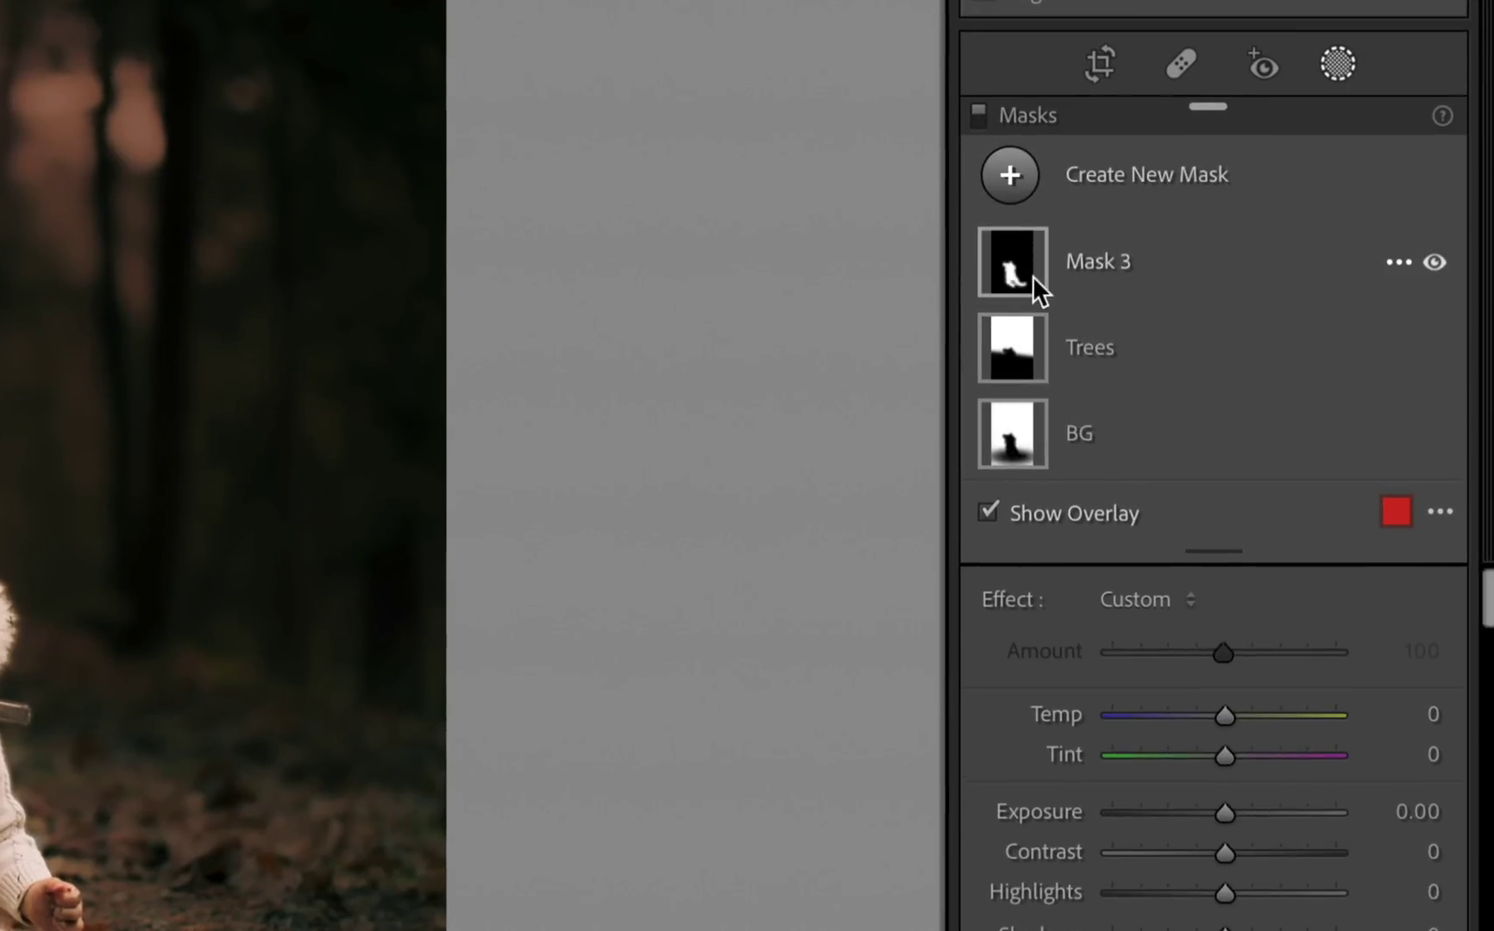
- Select Mask 3 and expand it to reveal its Subject 1 component
{"action": "left_click", "coordinate": [1088, 263]}
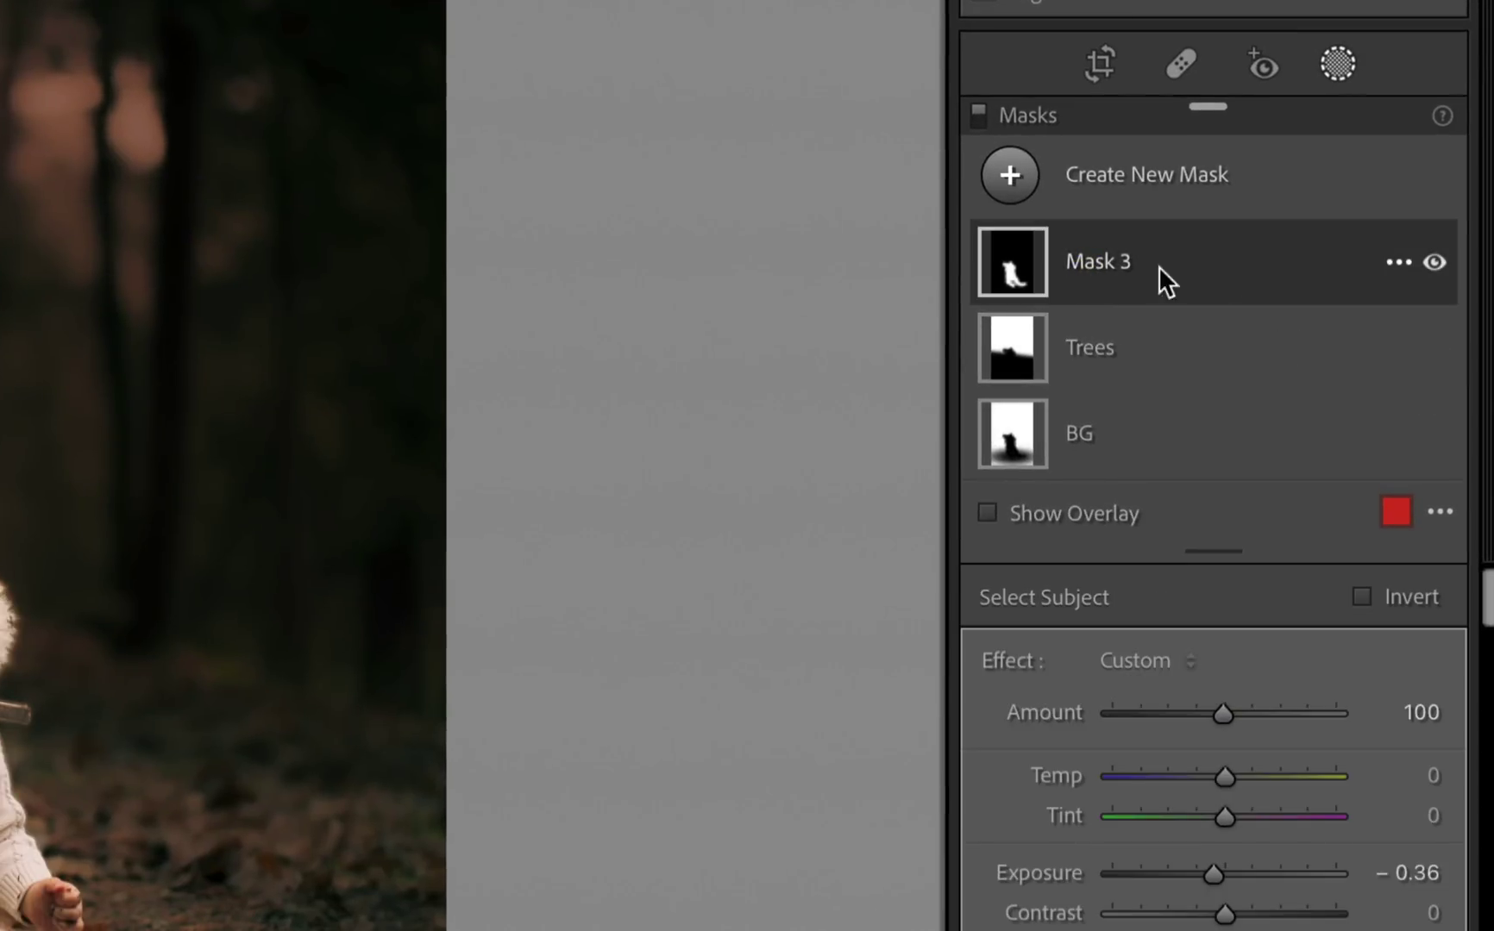
{"action": "left_click", "coordinate": [1397, 262]}
{"action": "left_click", "coordinate": [1025, 257]}
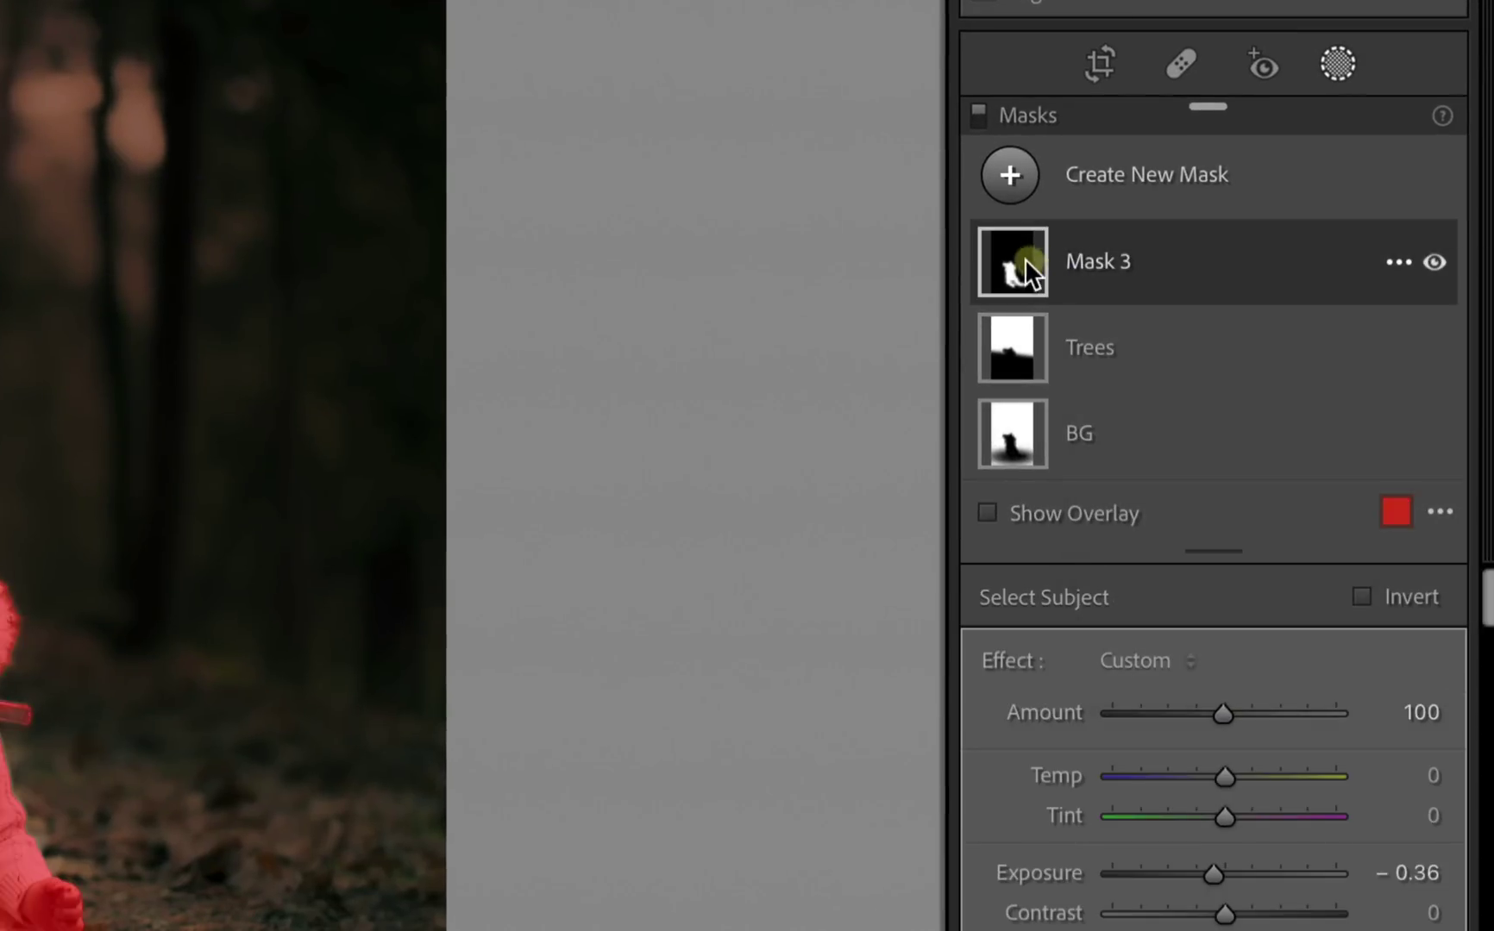
{"action": "left_click", "coordinate": [1001, 258]}
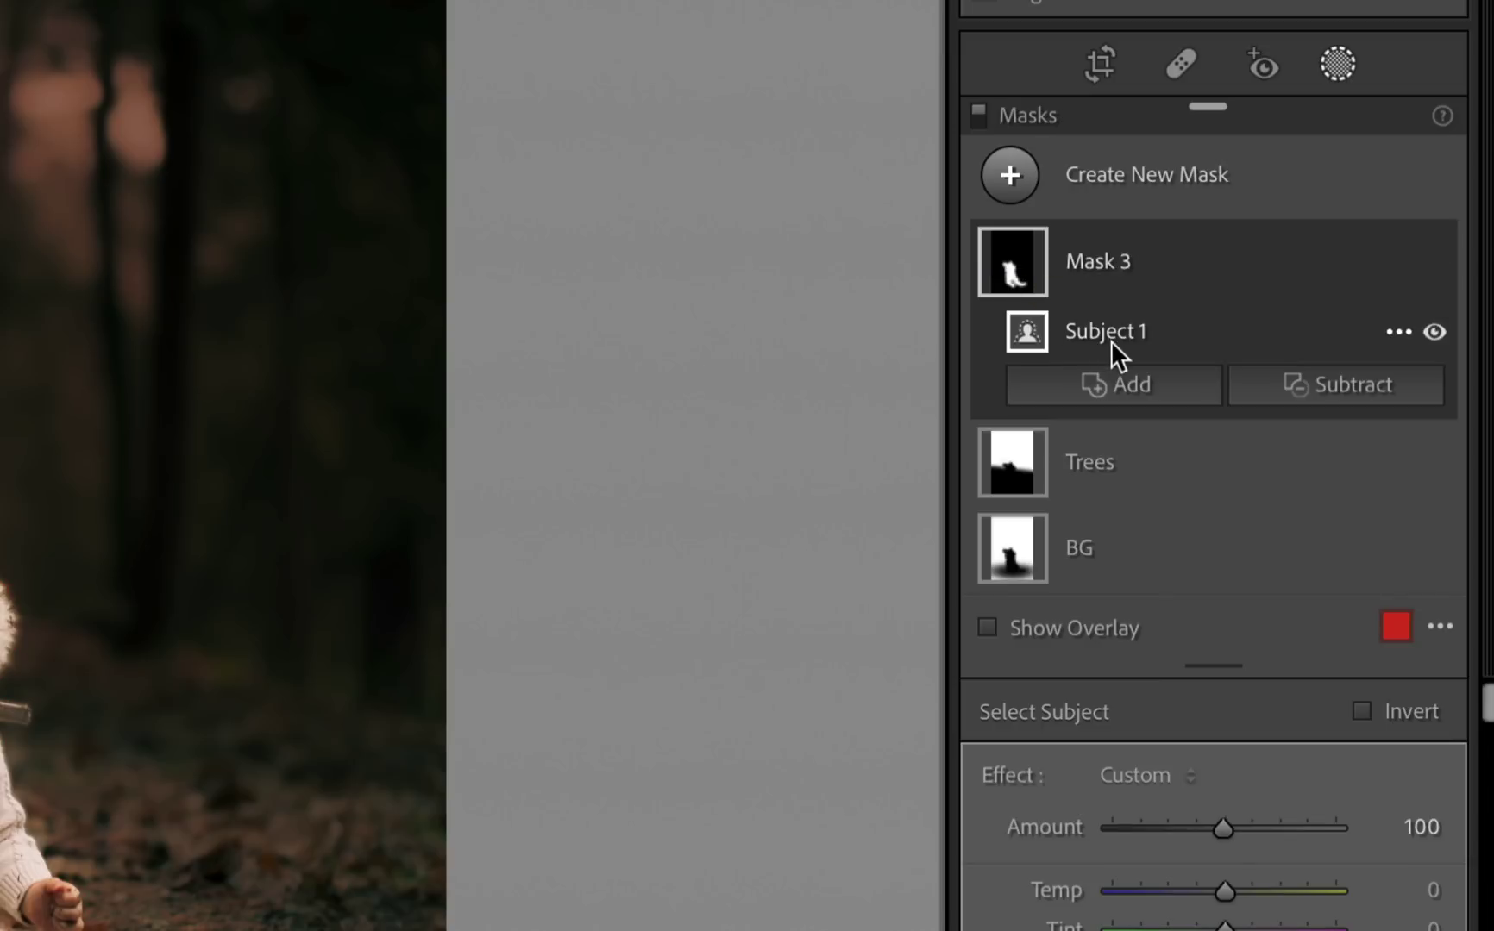
- Select the Trees mask, review its components, then collapse its list
{"action": "left_click", "coordinate": [1103, 462]}
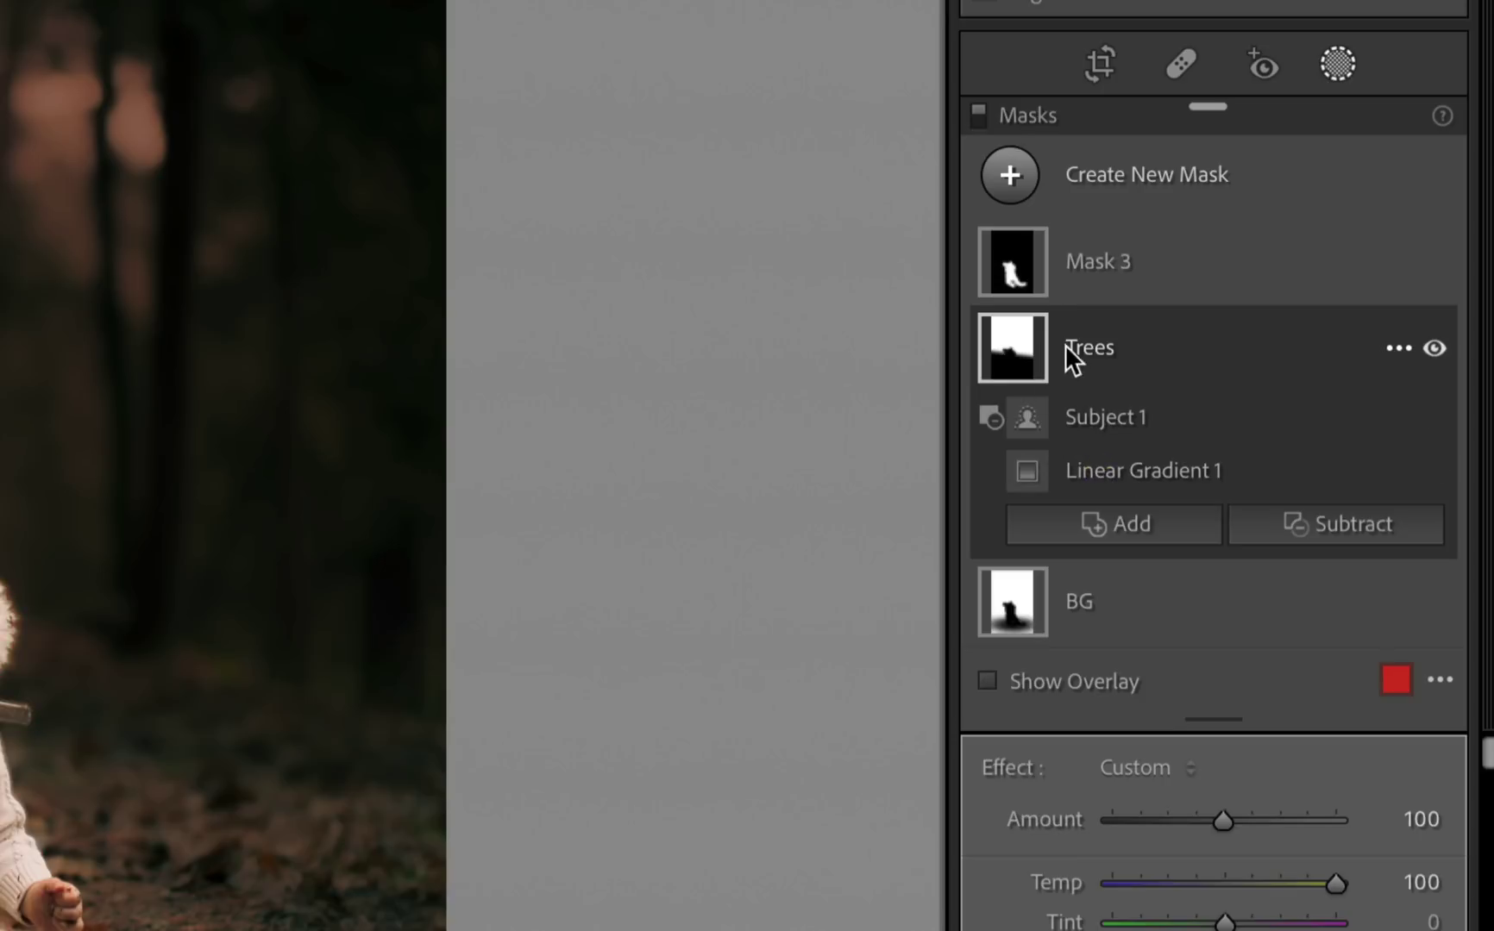
{"action": "mouse_move", "coordinate": [1037, 351]}
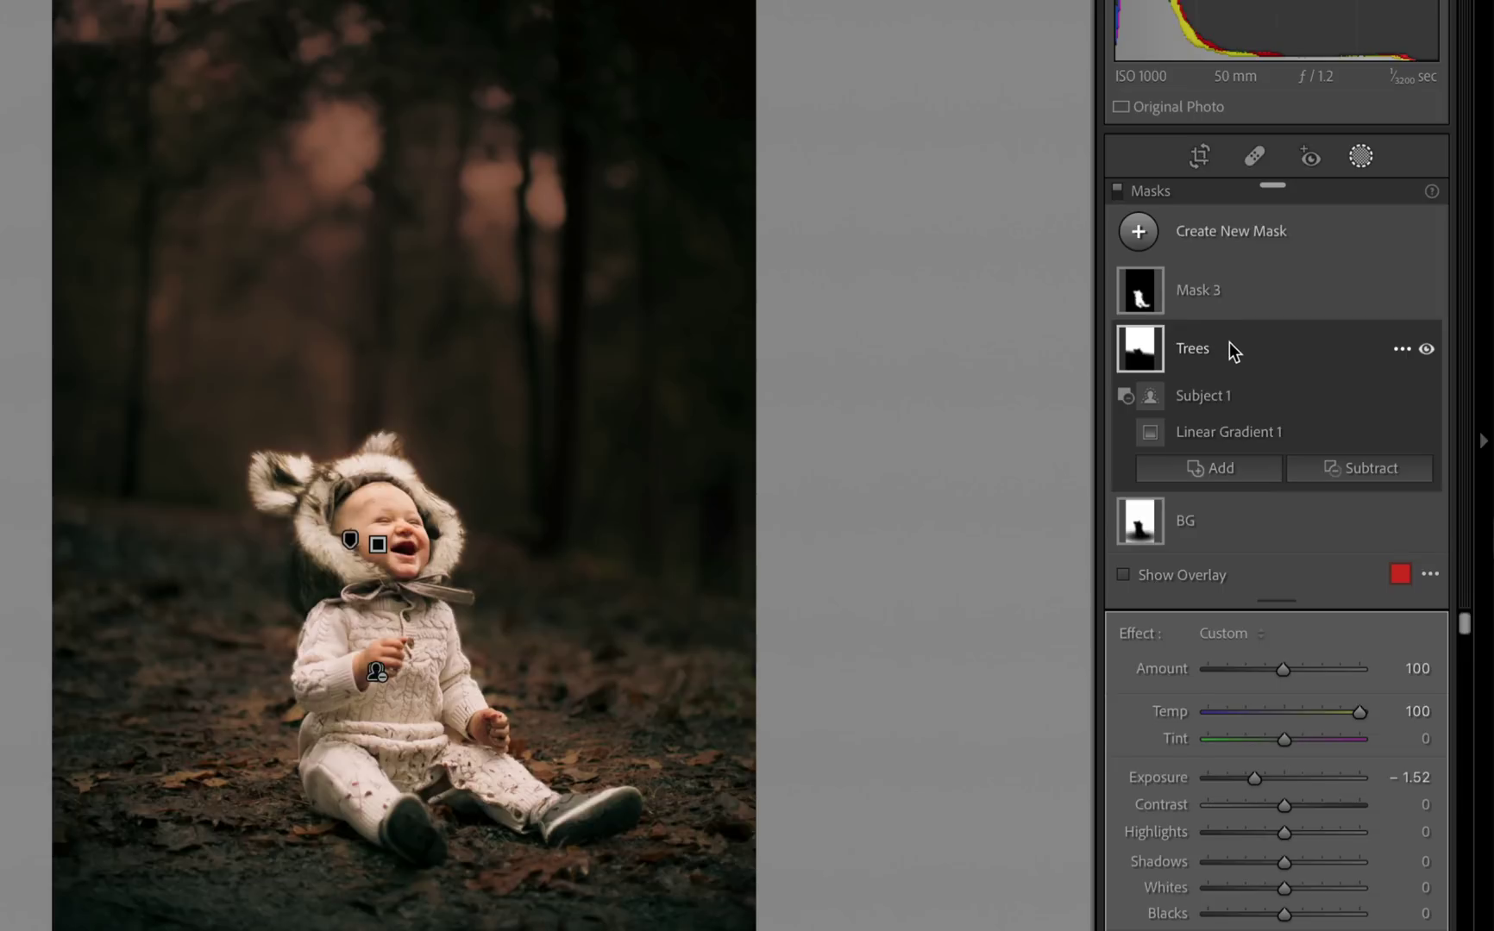
{"action": "left_click", "coordinate": [1228, 344]}
- Inspect the BG mask's Radial Gradient 1 and Subject 1 parts, then reselect the whole BG mask
{"action": "left_click", "coordinate": [1184, 412]}
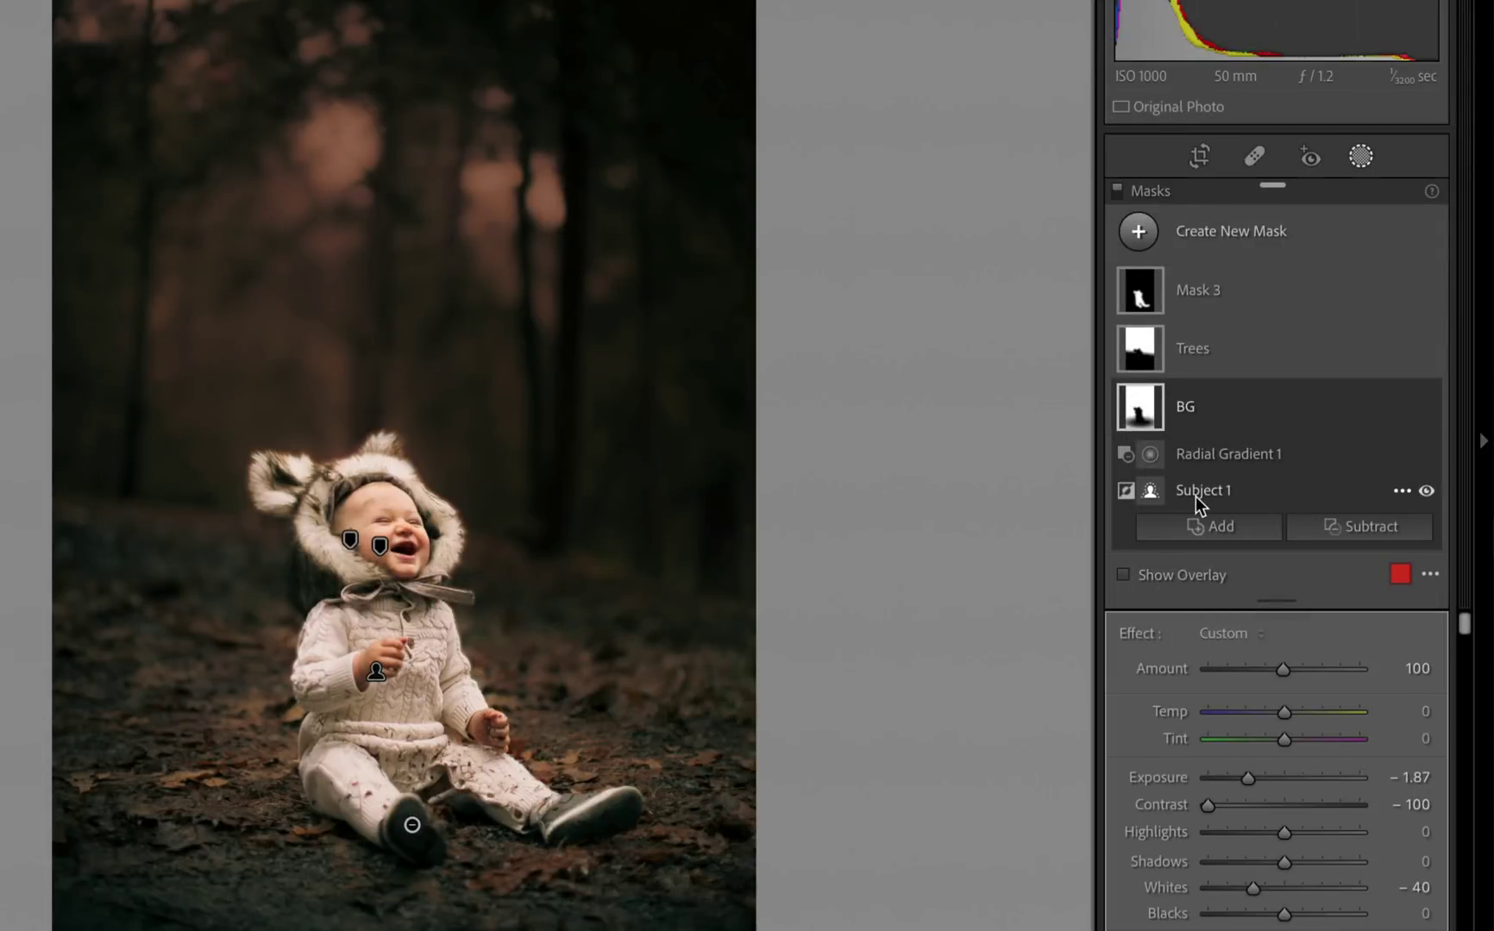
{"action": "left_click", "coordinate": [1205, 462]}
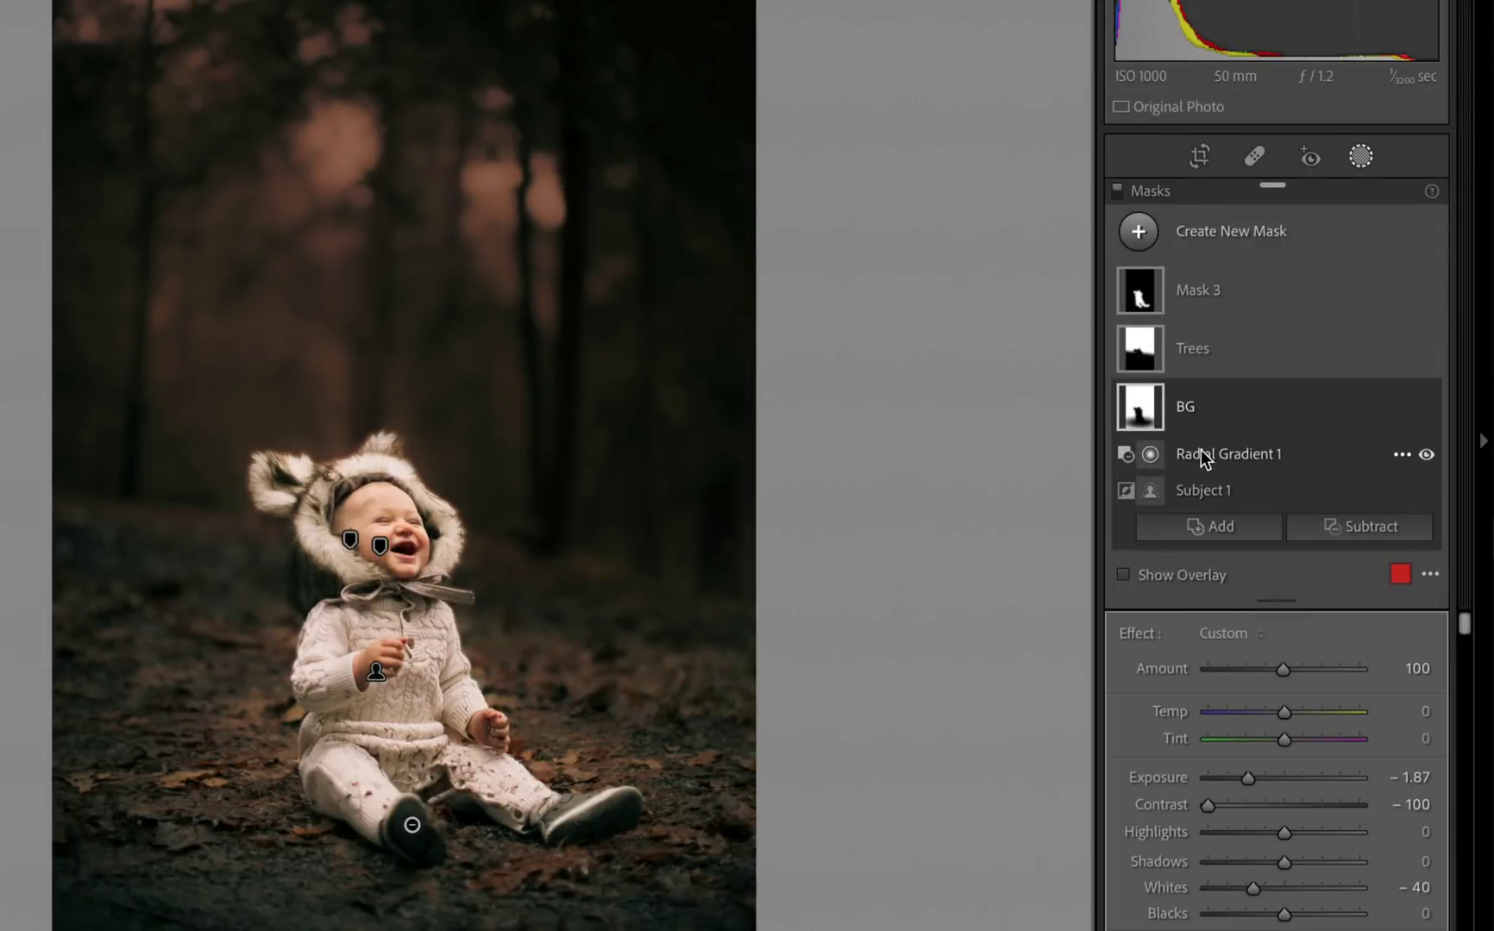
{"action": "left_click", "coordinate": [1185, 406]}
{"action": "key", "text": "alt"}
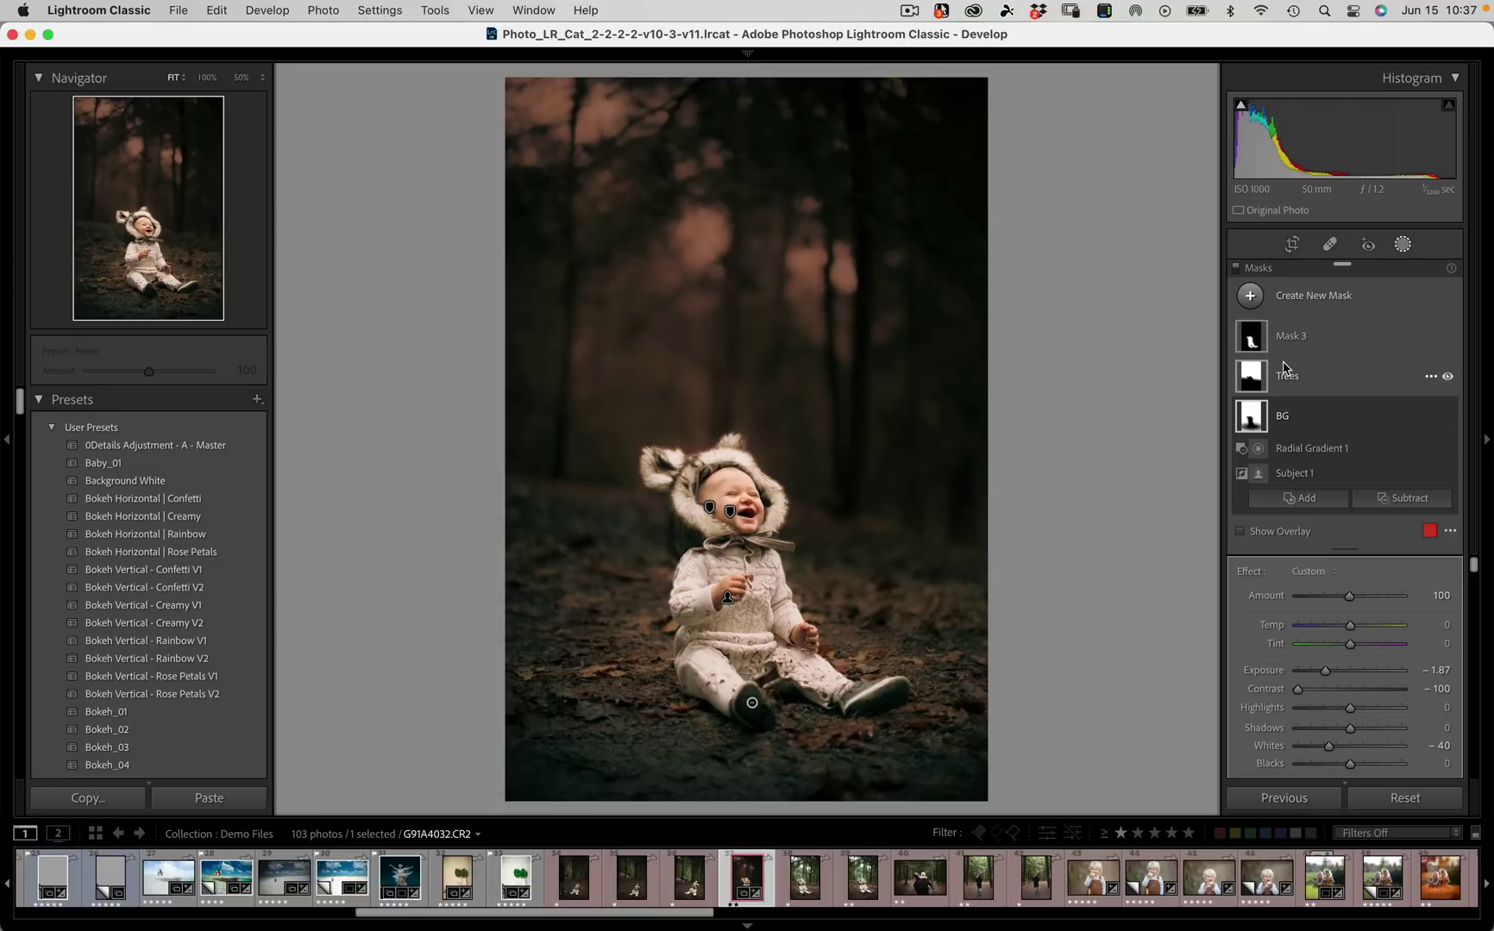
- Collapse the BG mask and browse the filmstrip back to the edited G91A4032.CR2 portrait
{"action": "mouse_move", "coordinate": [1263, 372]}
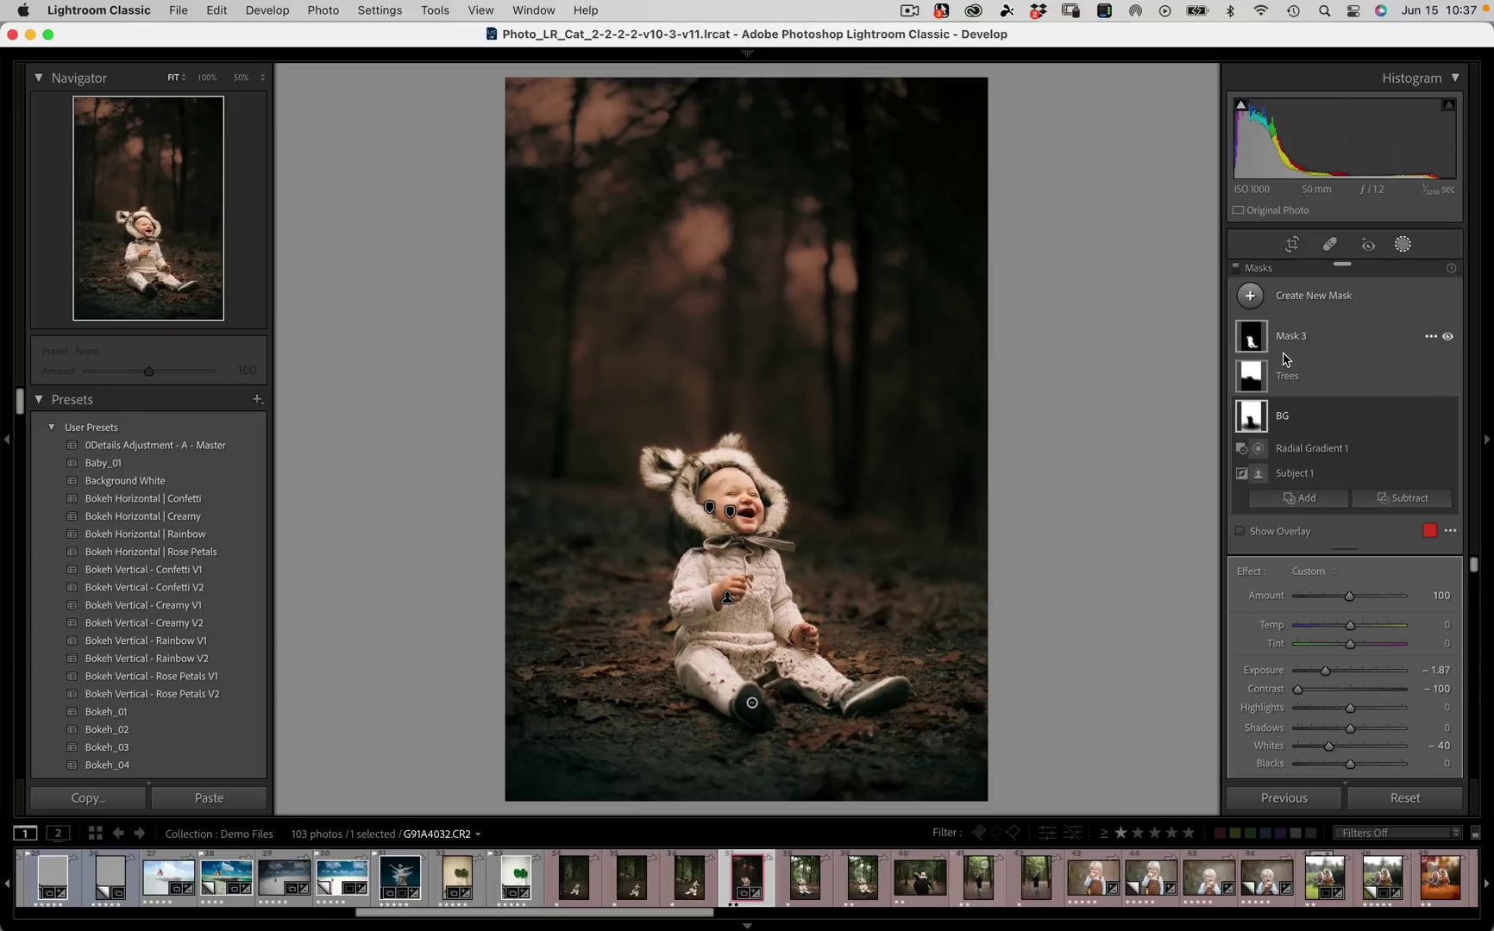
{"action": "left_click", "coordinate": [1298, 420]}
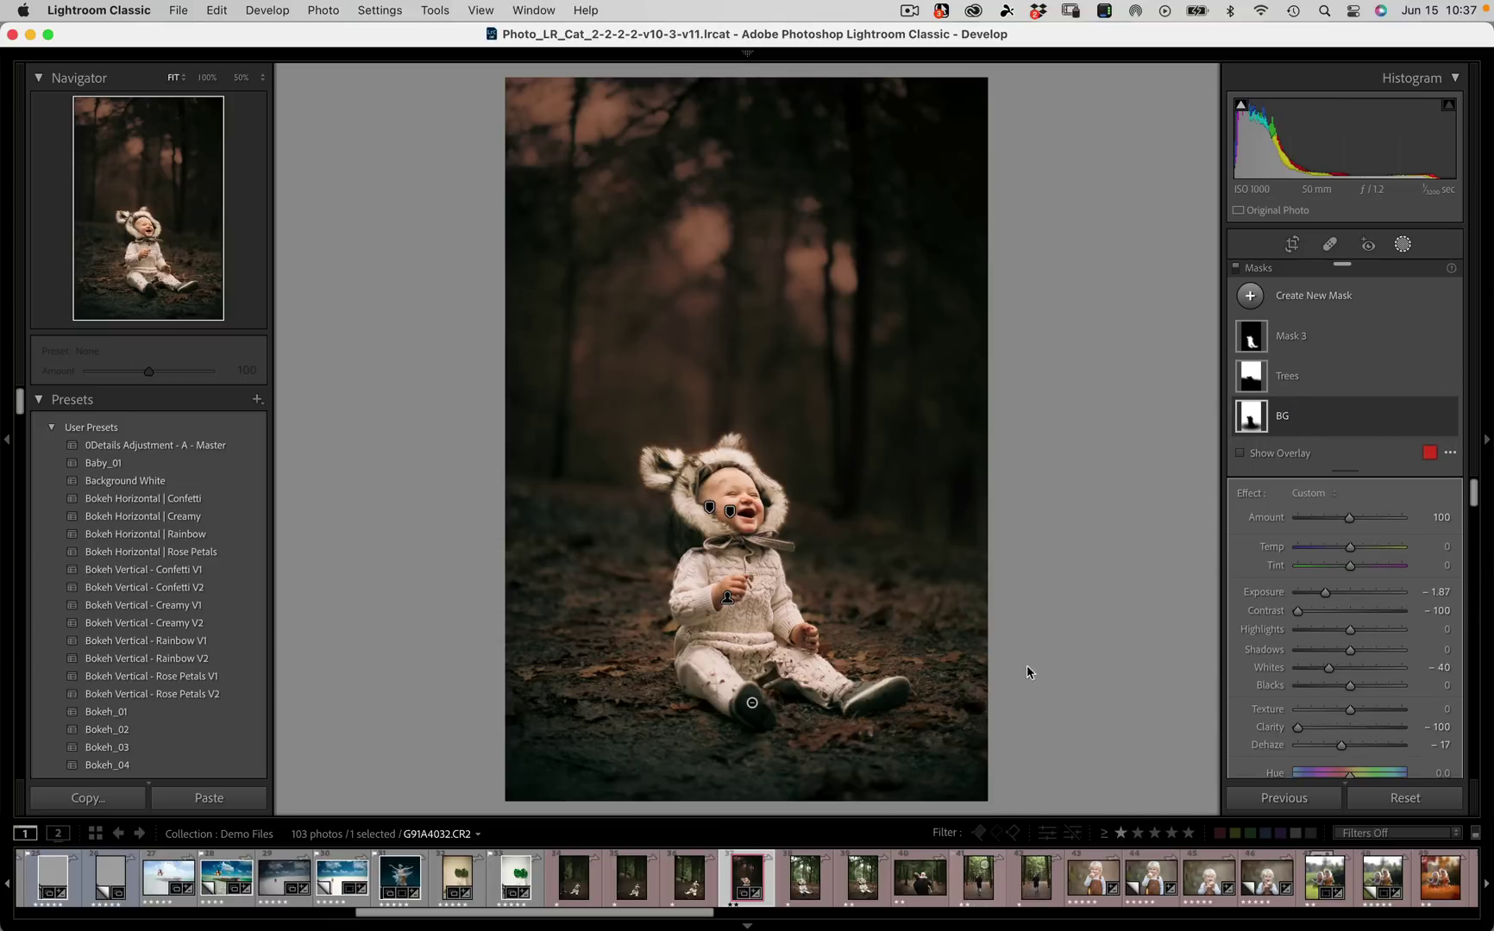
{"action": "left_click", "coordinate": [802, 893]}
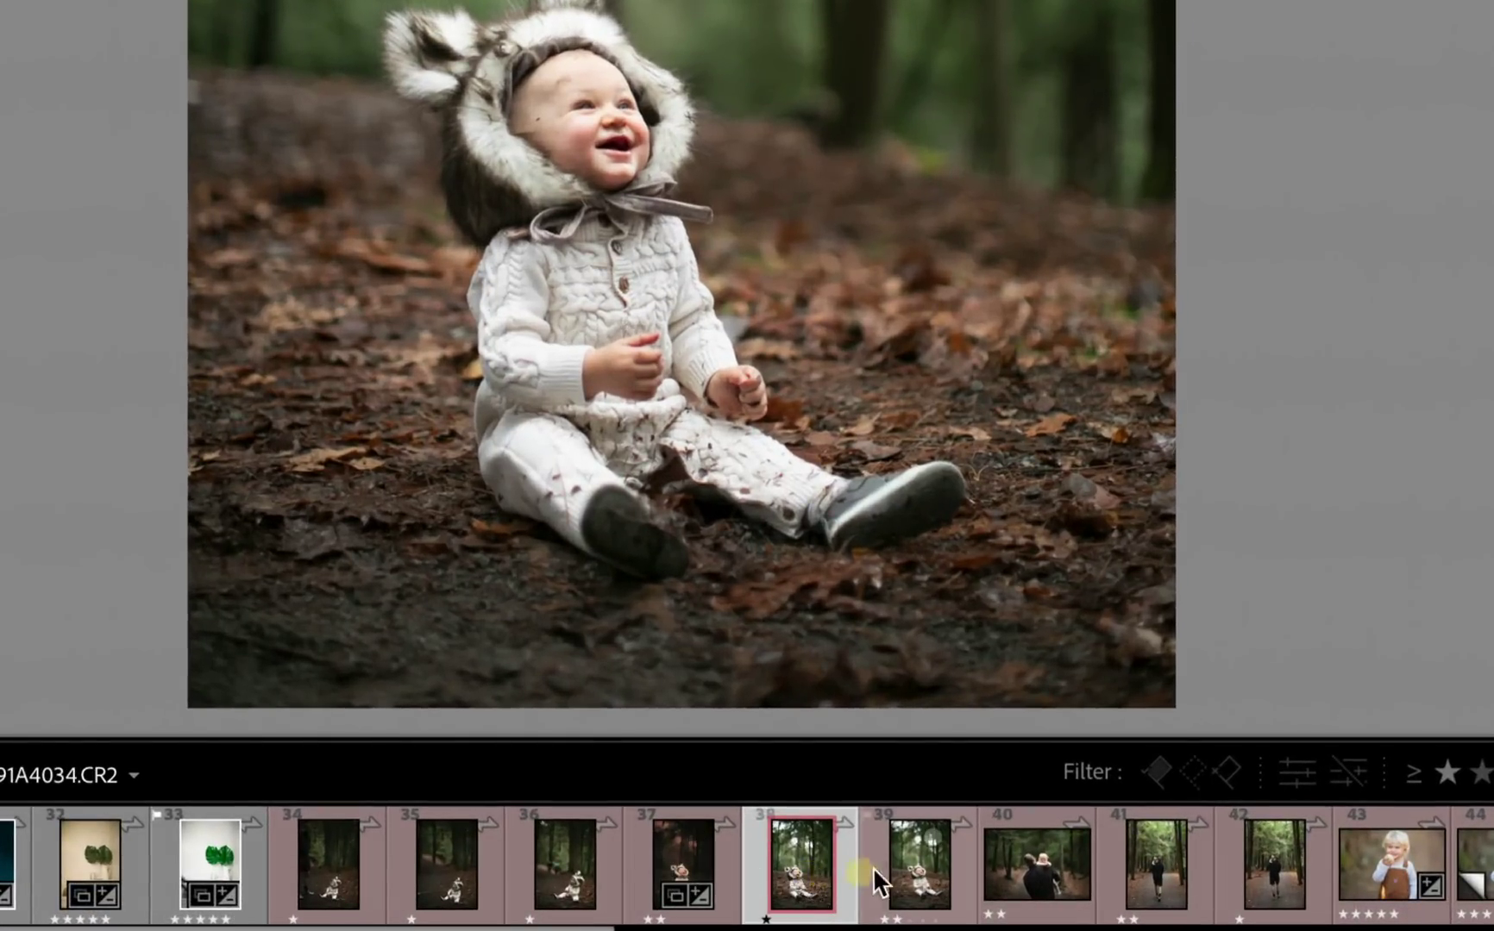
{"action": "left_click", "coordinate": [924, 861]}
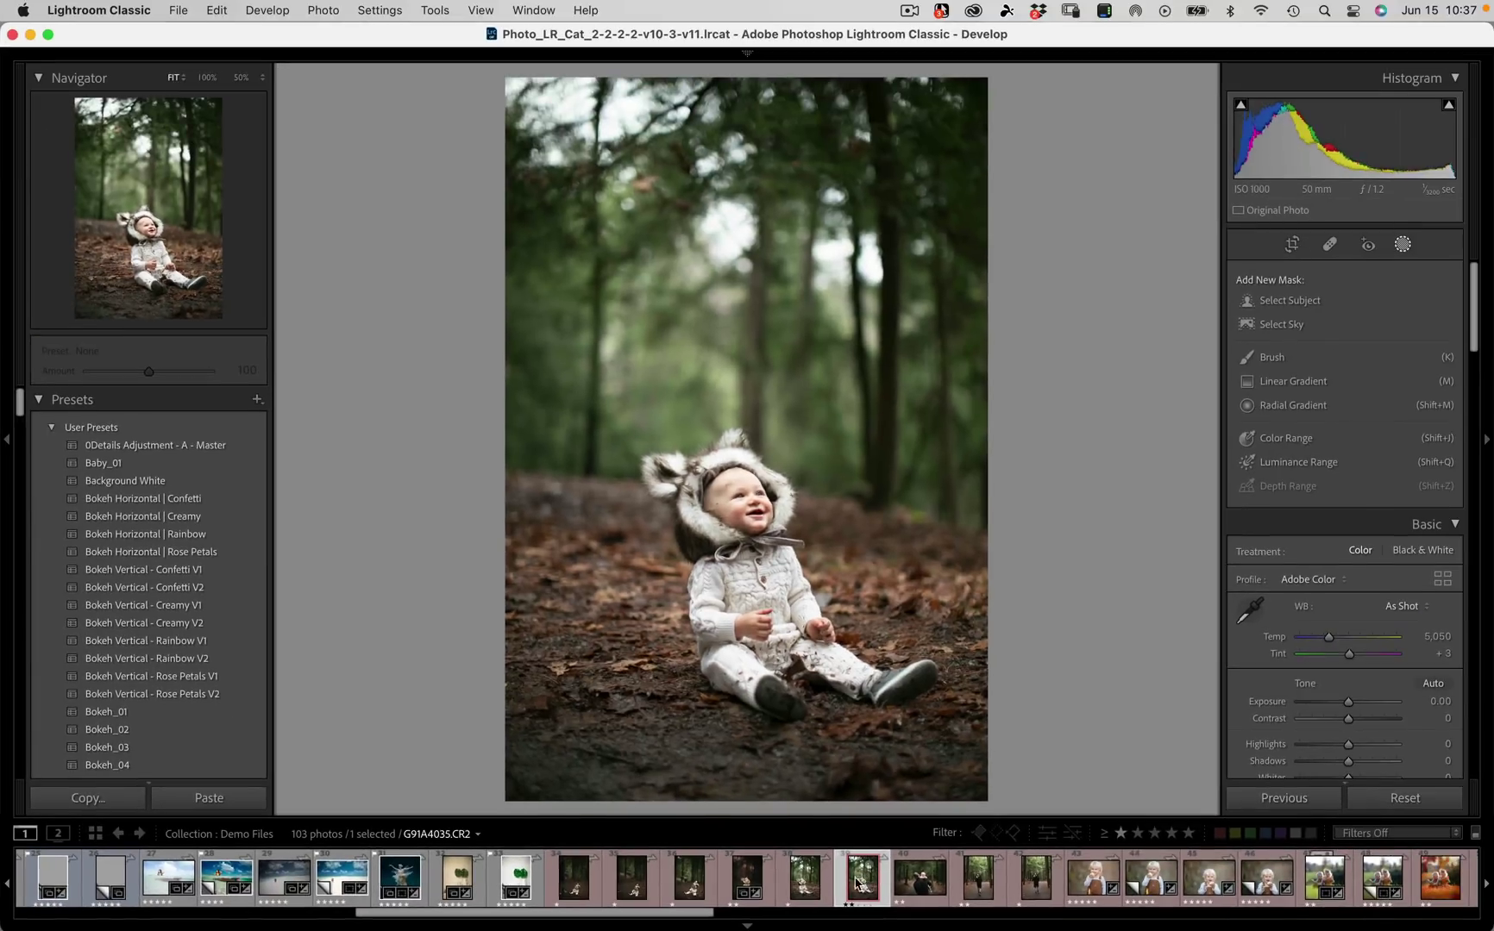
{"action": "left_click", "coordinate": [746, 880]}
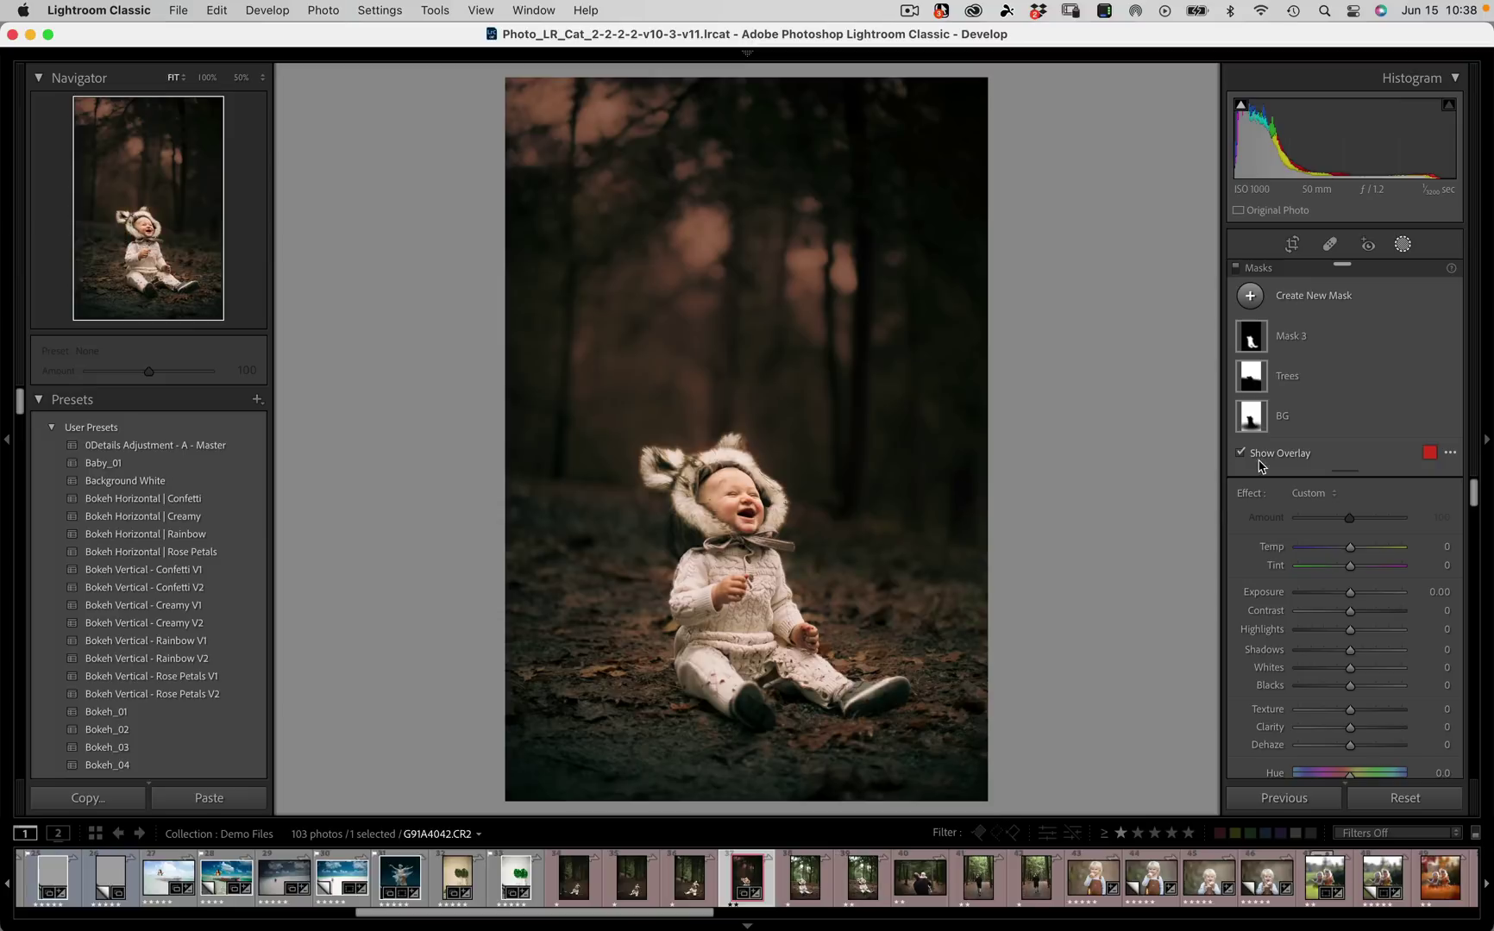
{"action": "left_click", "coordinate": [1293, 337]}
{"action": "left_click", "coordinate": [1290, 340]}
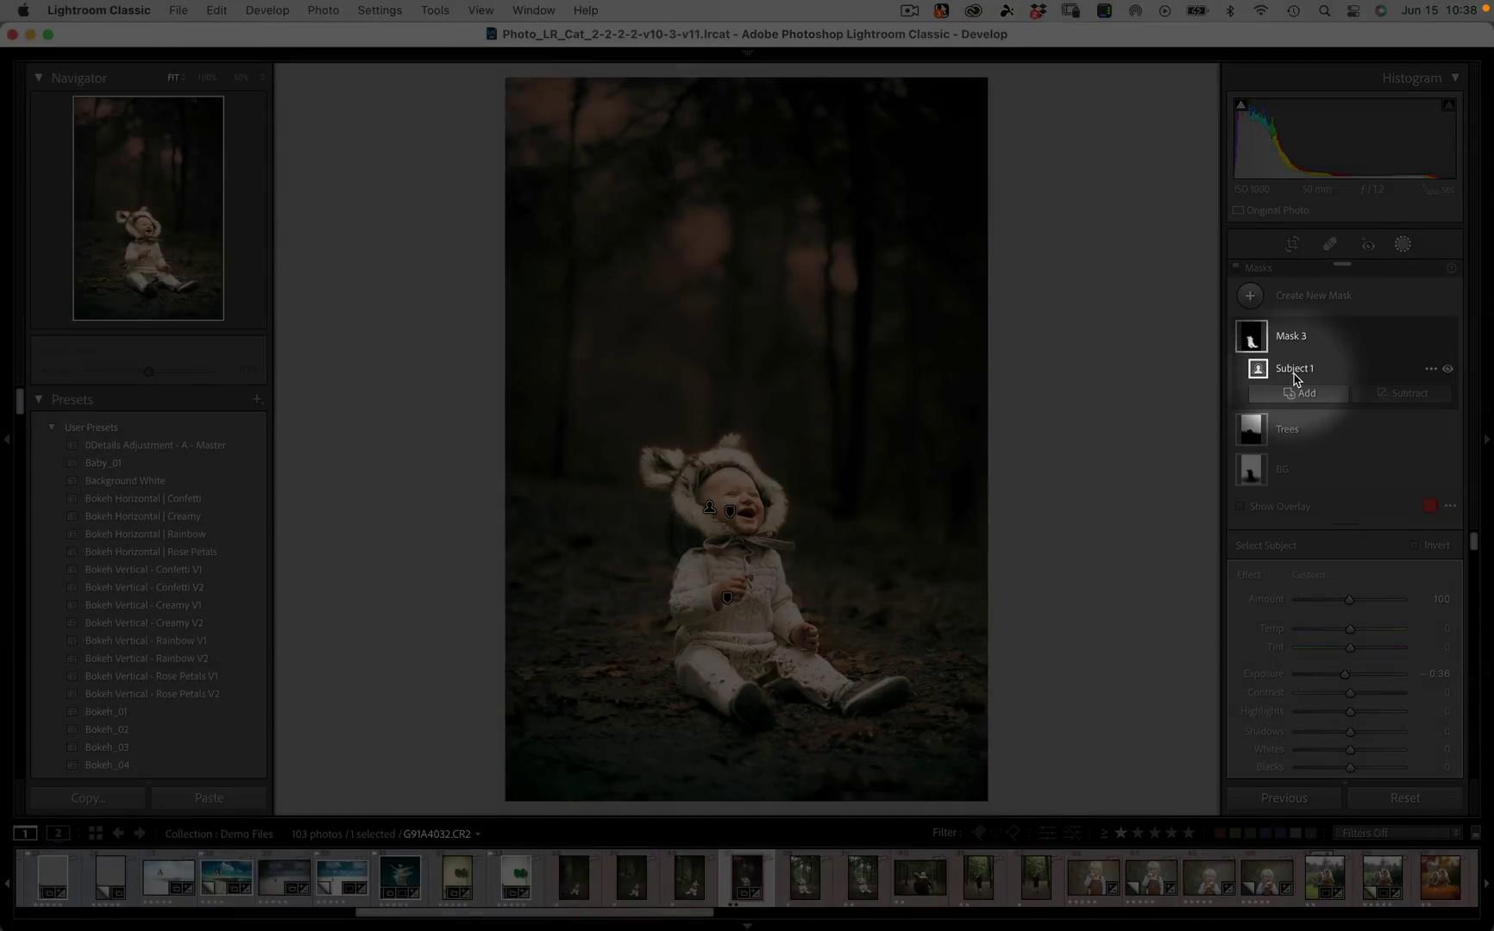
{"action": "left_click", "coordinate": [1288, 429]}
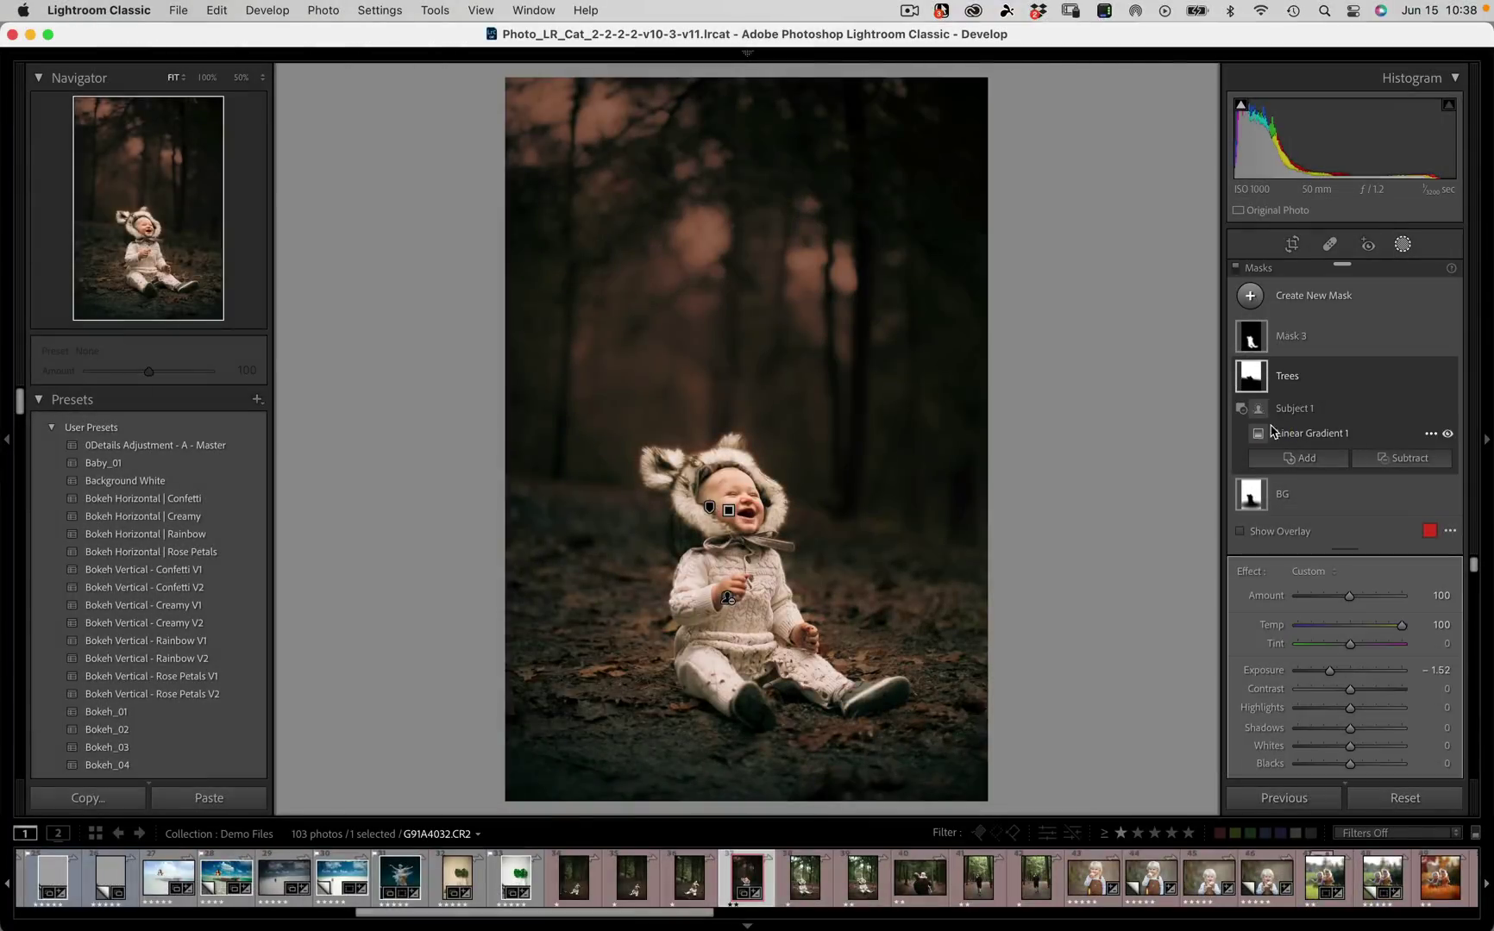
{"action": "left_click", "coordinate": [1287, 380]}
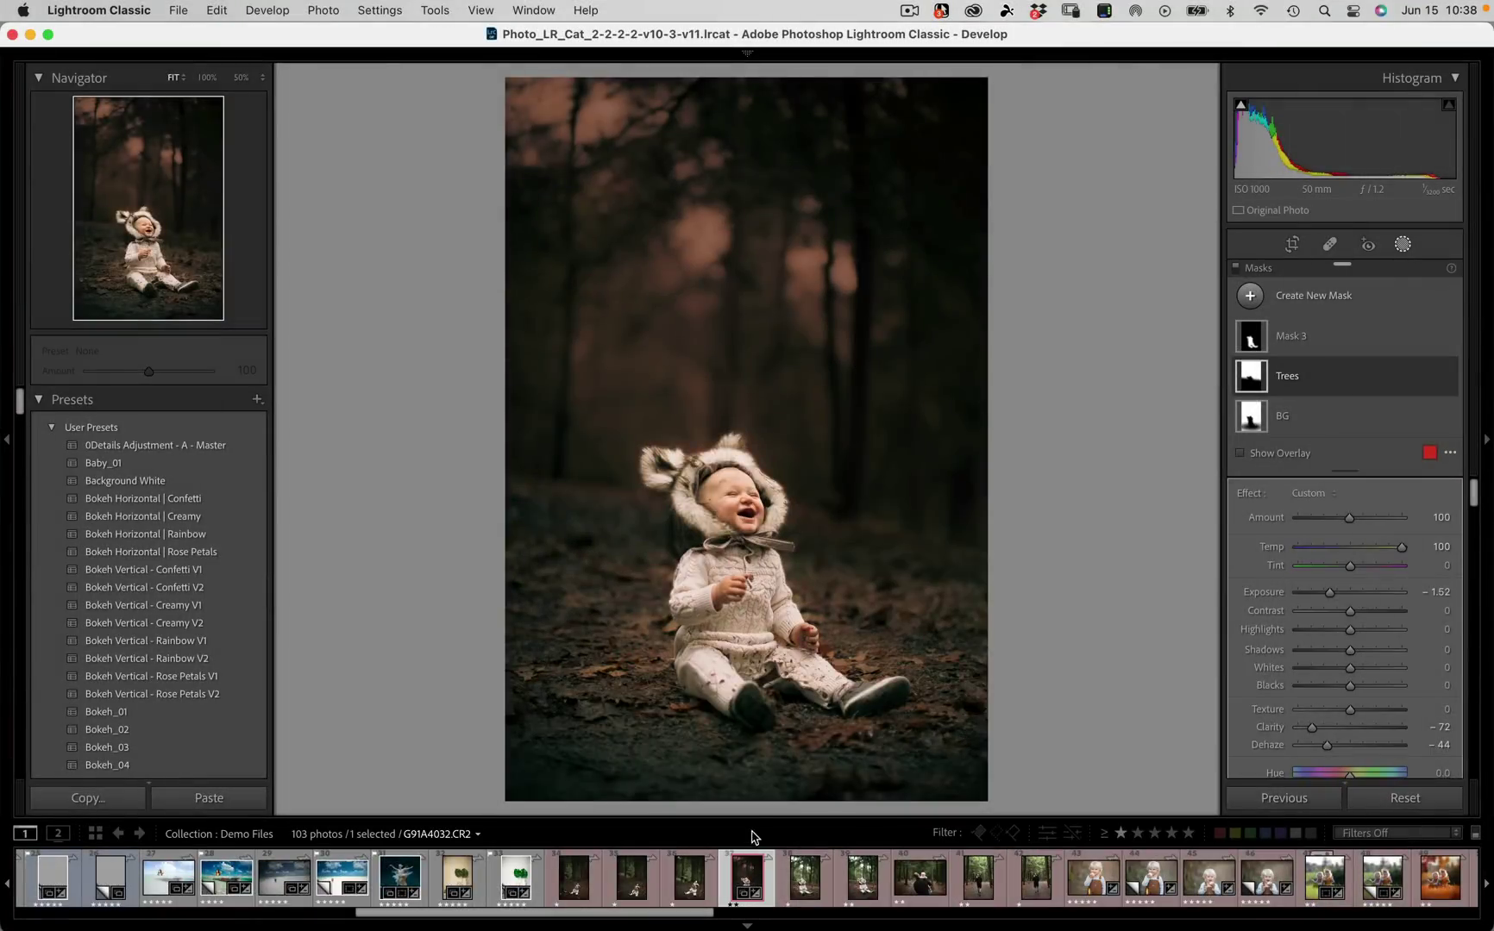
- Enlarge the filmstrip and select thumbnails 37 through 39, the portrait plus two forest photos
{"action": "left_click_drag", "start_coordinate": [754, 816], "coordinate": [763, 779]}
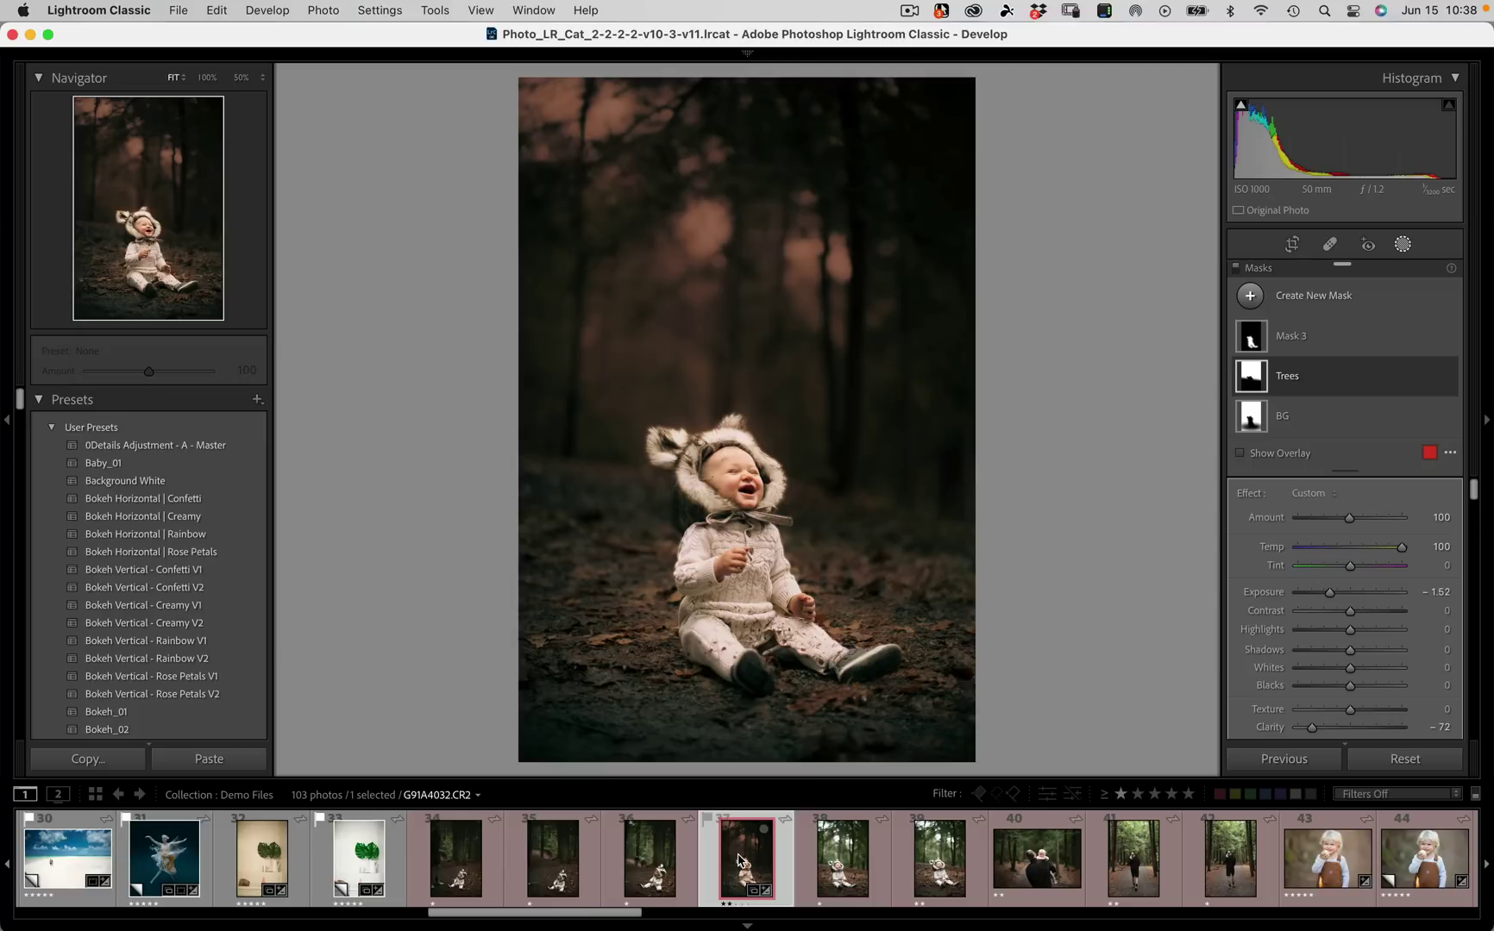
{"action": "left_click", "coordinate": [949, 875], "text": "shift"}
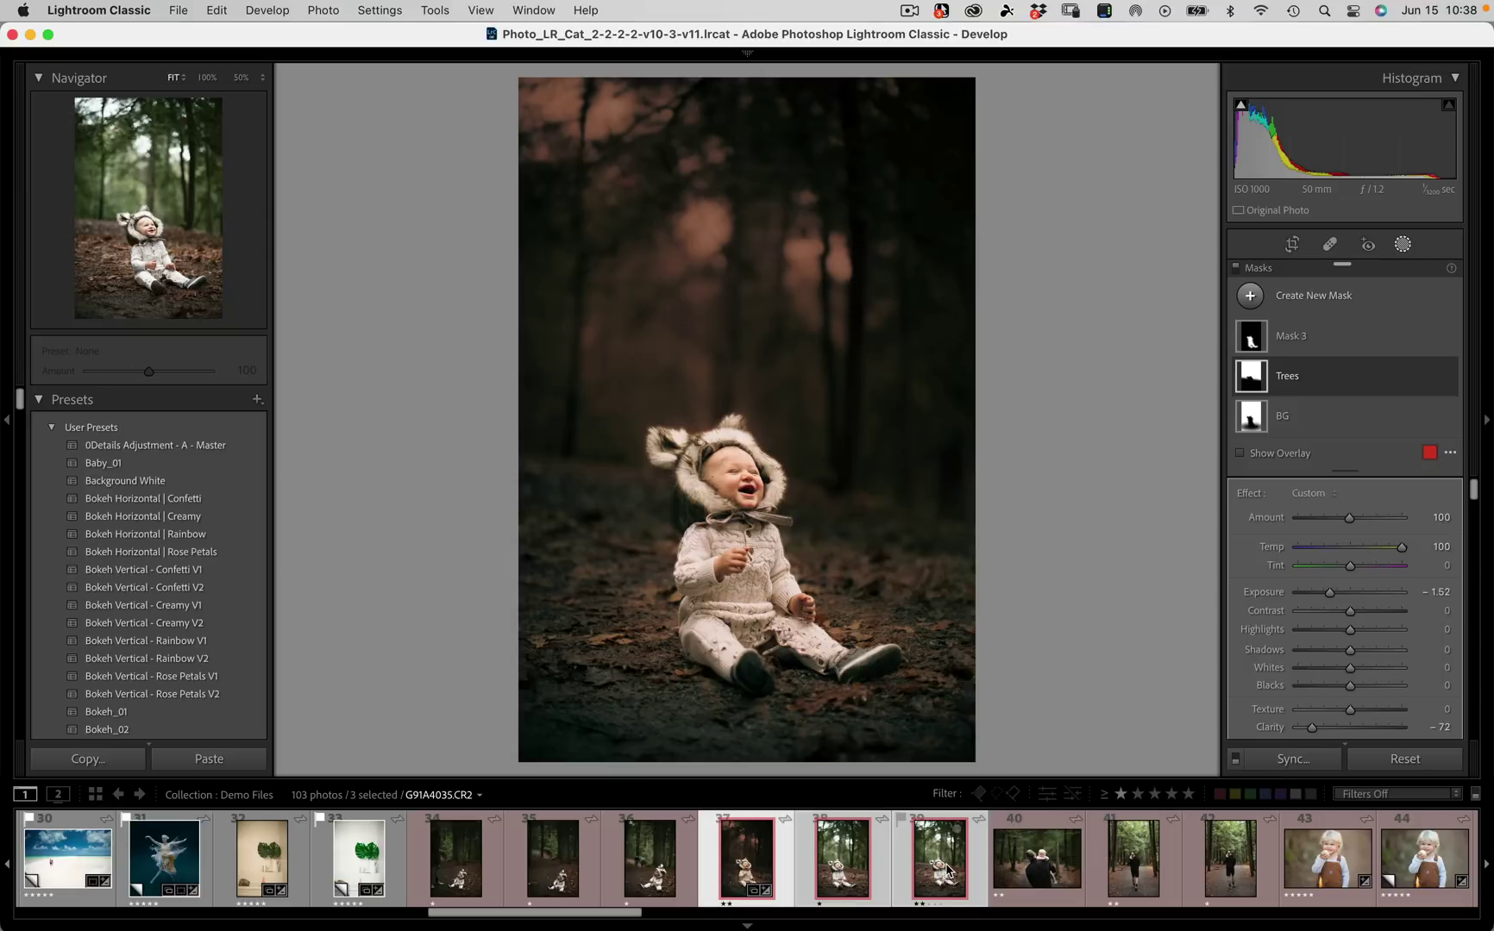
- Synchronize all settings except Crop and Spot Removal from the portrait to the two selected photos
{"action": "left_click", "coordinate": [1288, 760]}
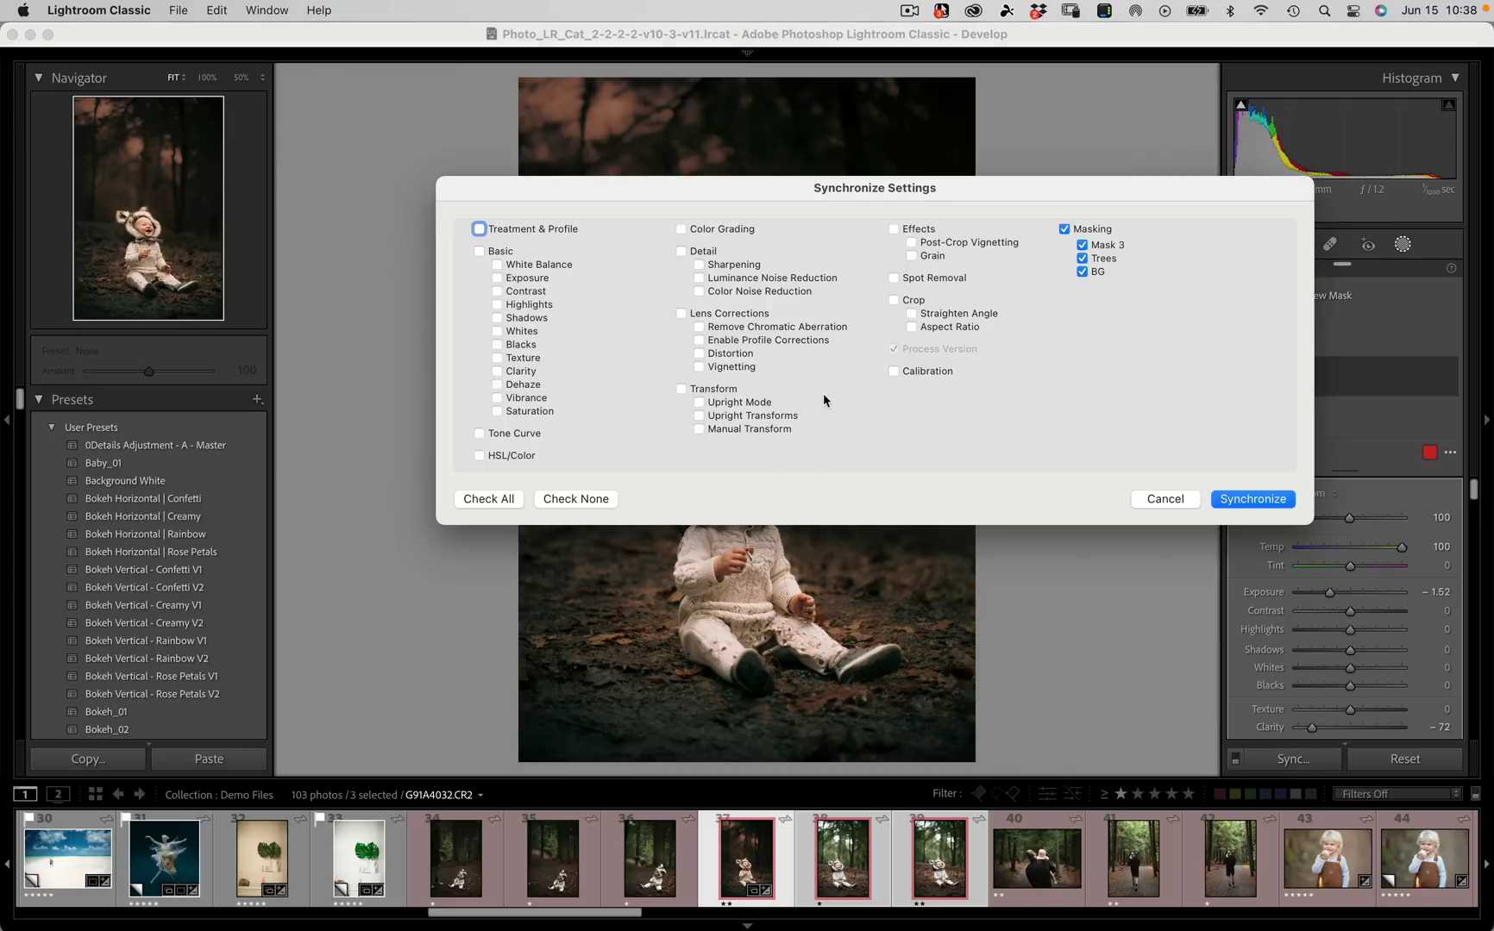
{"action": "left_click", "coordinate": [490, 501]}
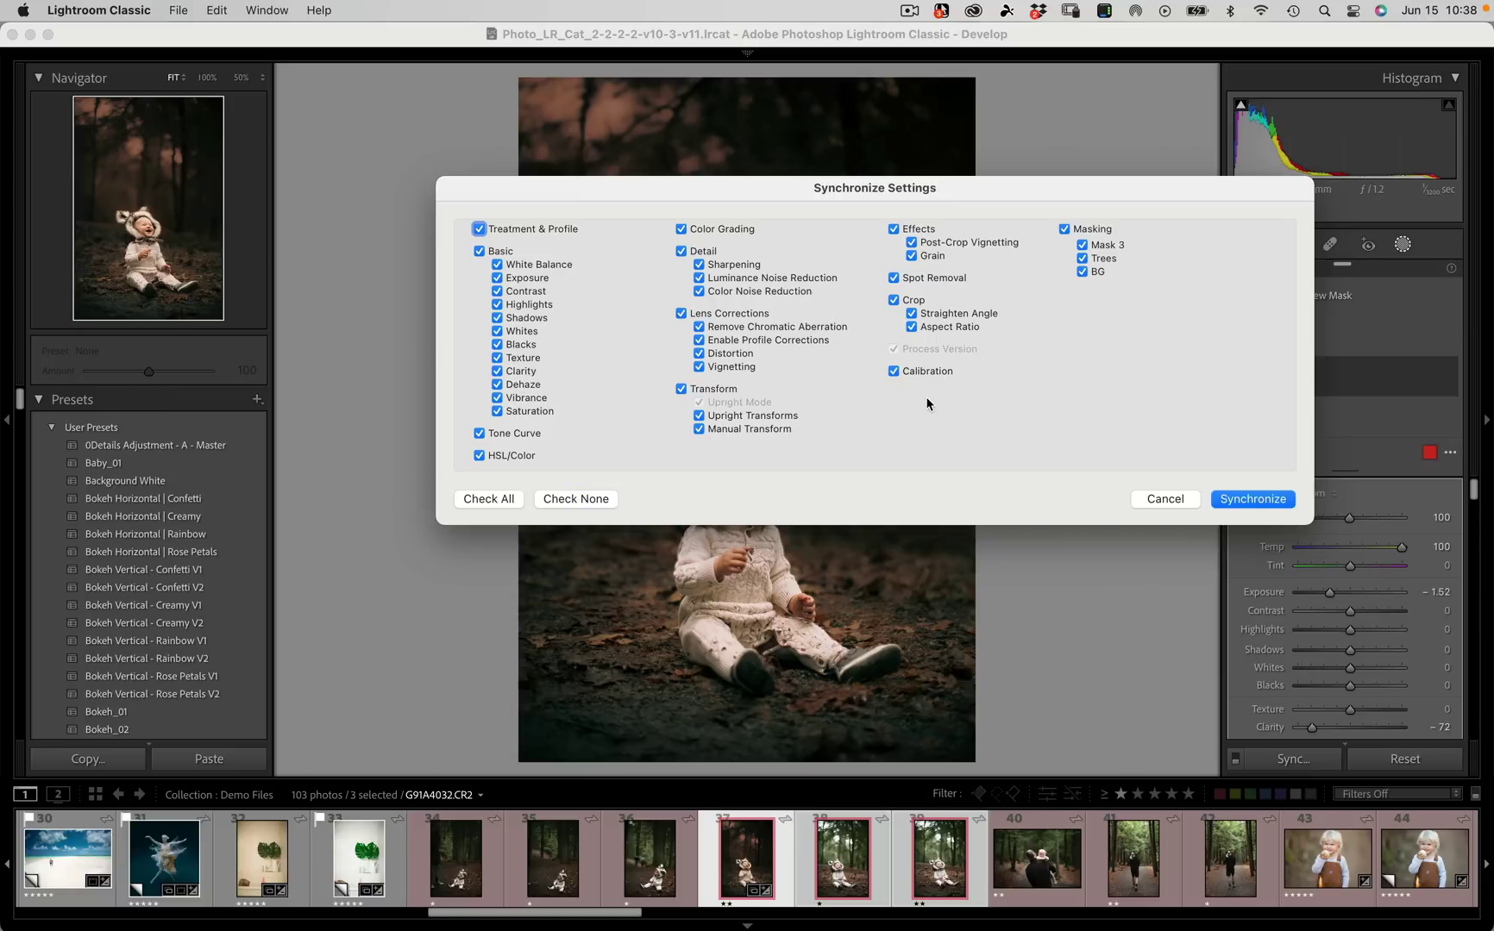
{"action": "left_click", "coordinate": [897, 302]}
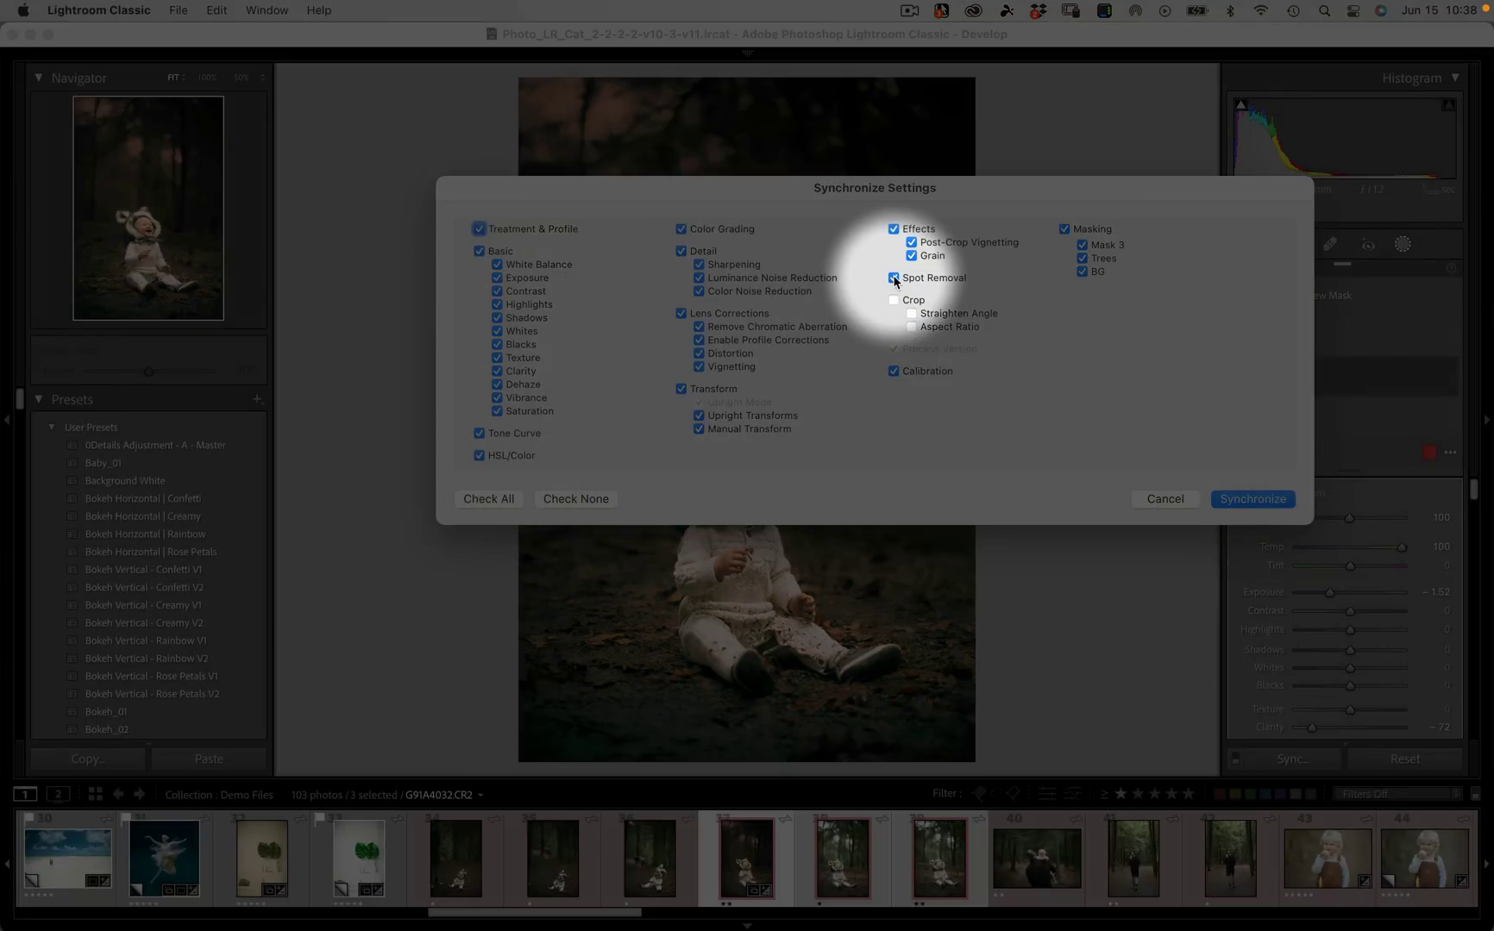
{"action": "left_click", "coordinate": [894, 279]}
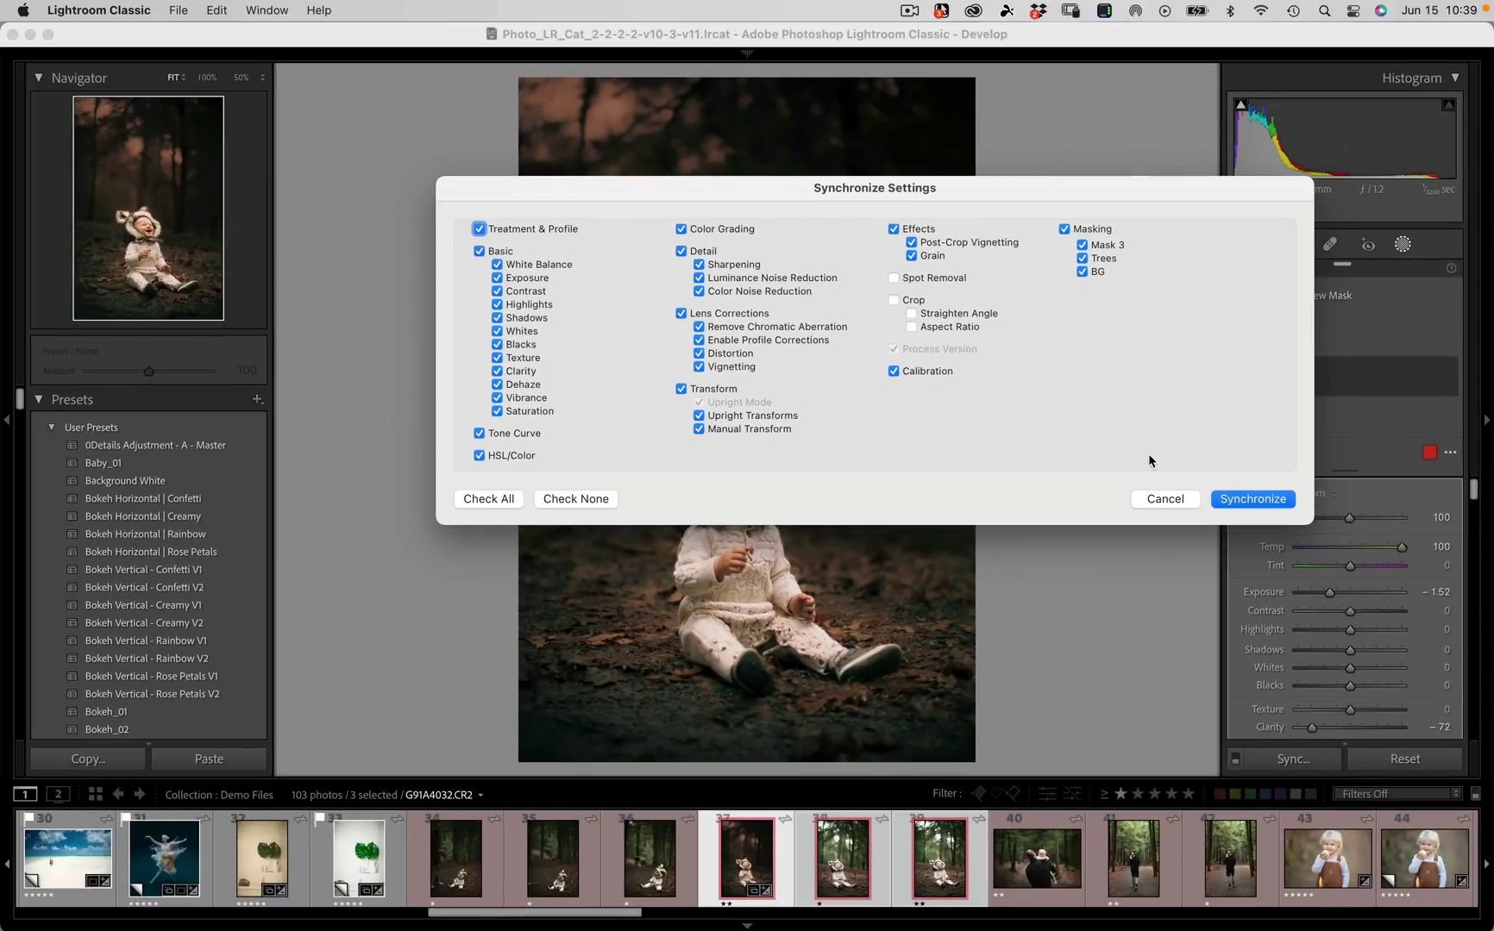
{"action": "left_click", "coordinate": [1248, 502]}
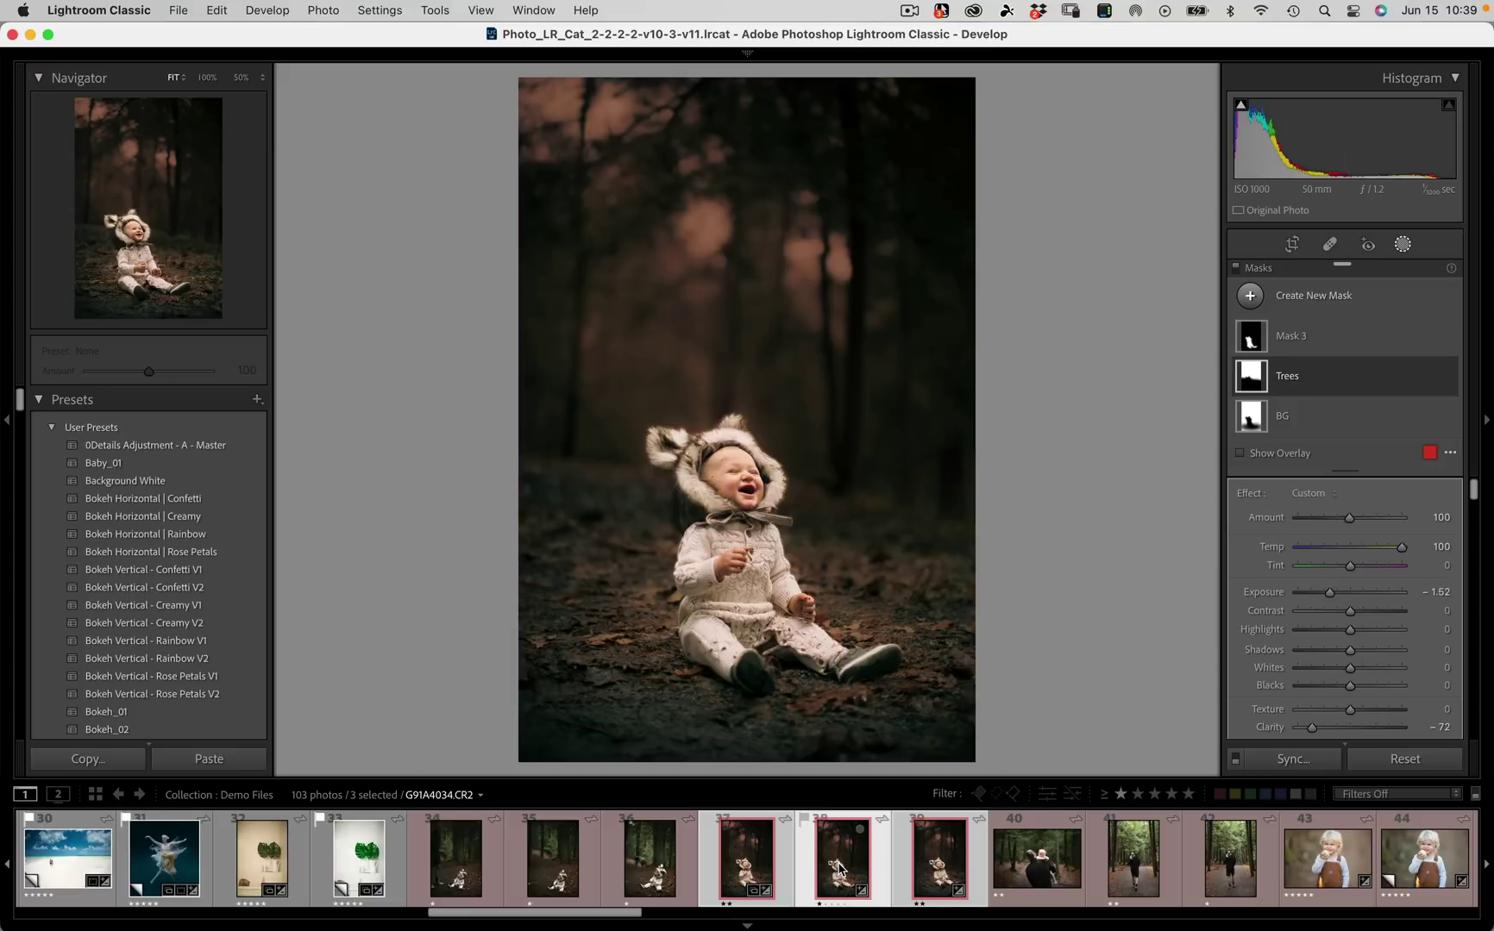
- Check the synced Trees and Mask 3 masks on photo 39, then go back to G91A4032.CR2
{"action": "left_click", "coordinate": [938, 867]}
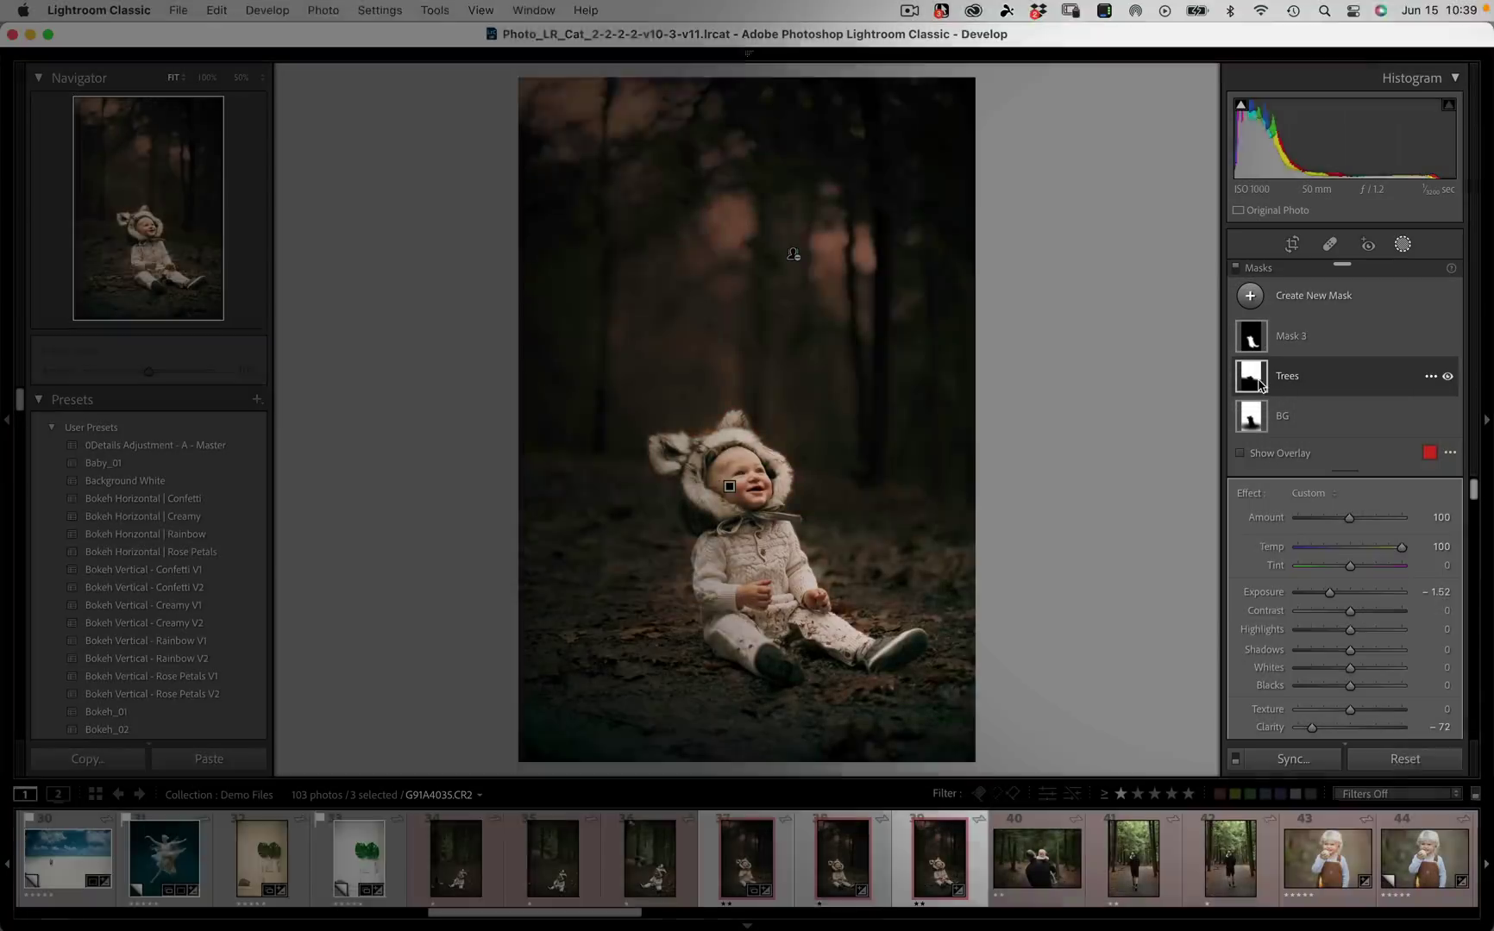
{"action": "left_click", "coordinate": [1268, 381]}
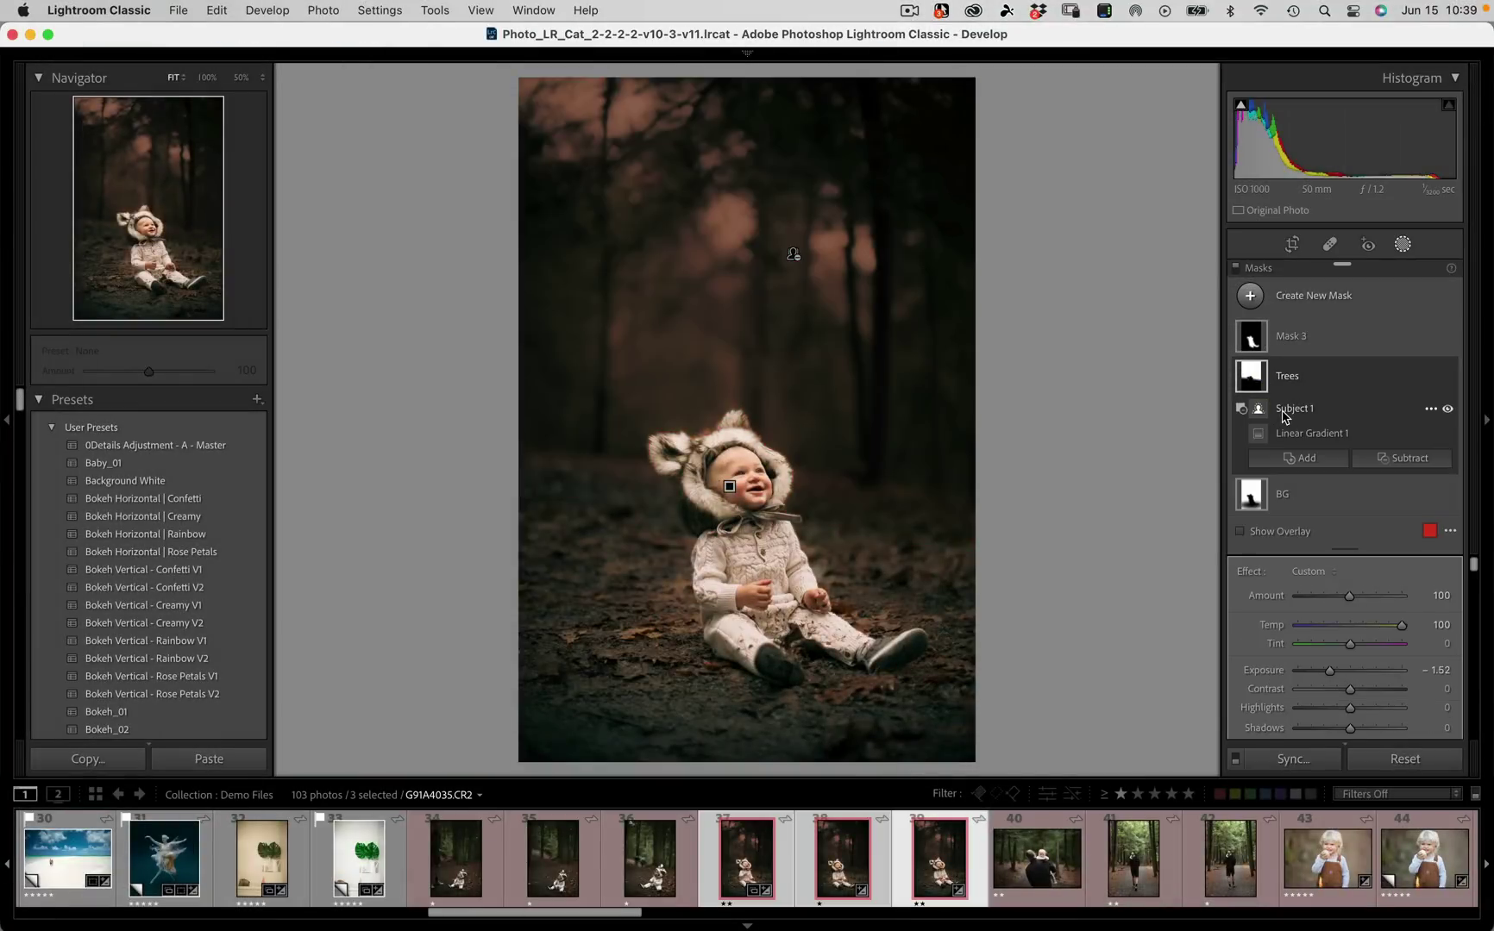
{"action": "left_click", "coordinate": [1251, 338]}
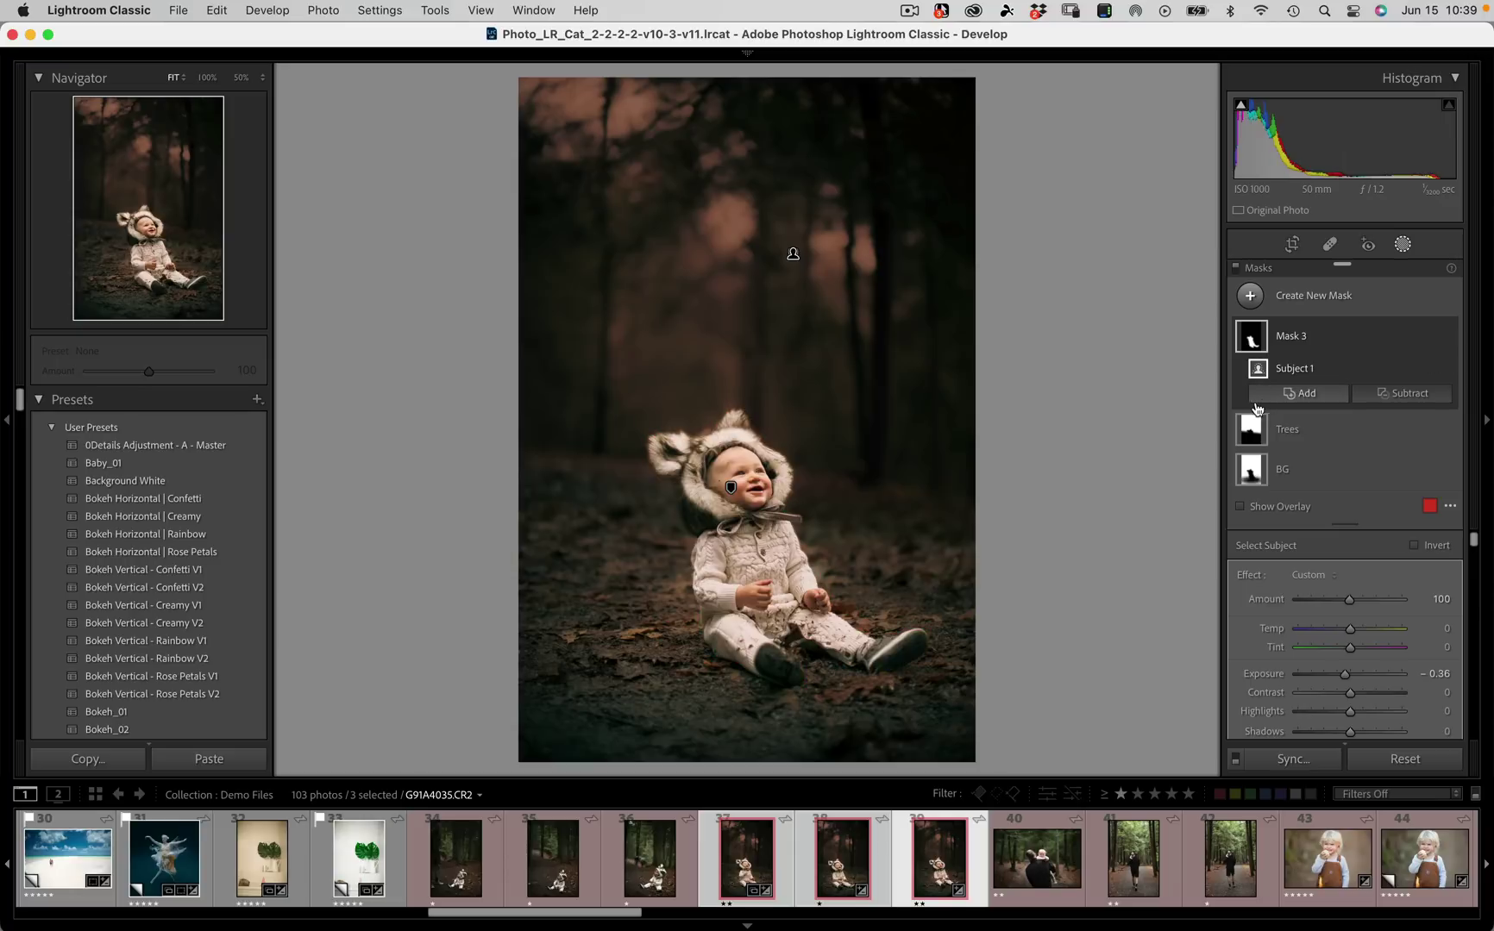
{"action": "mouse_move", "coordinate": [1259, 354]}
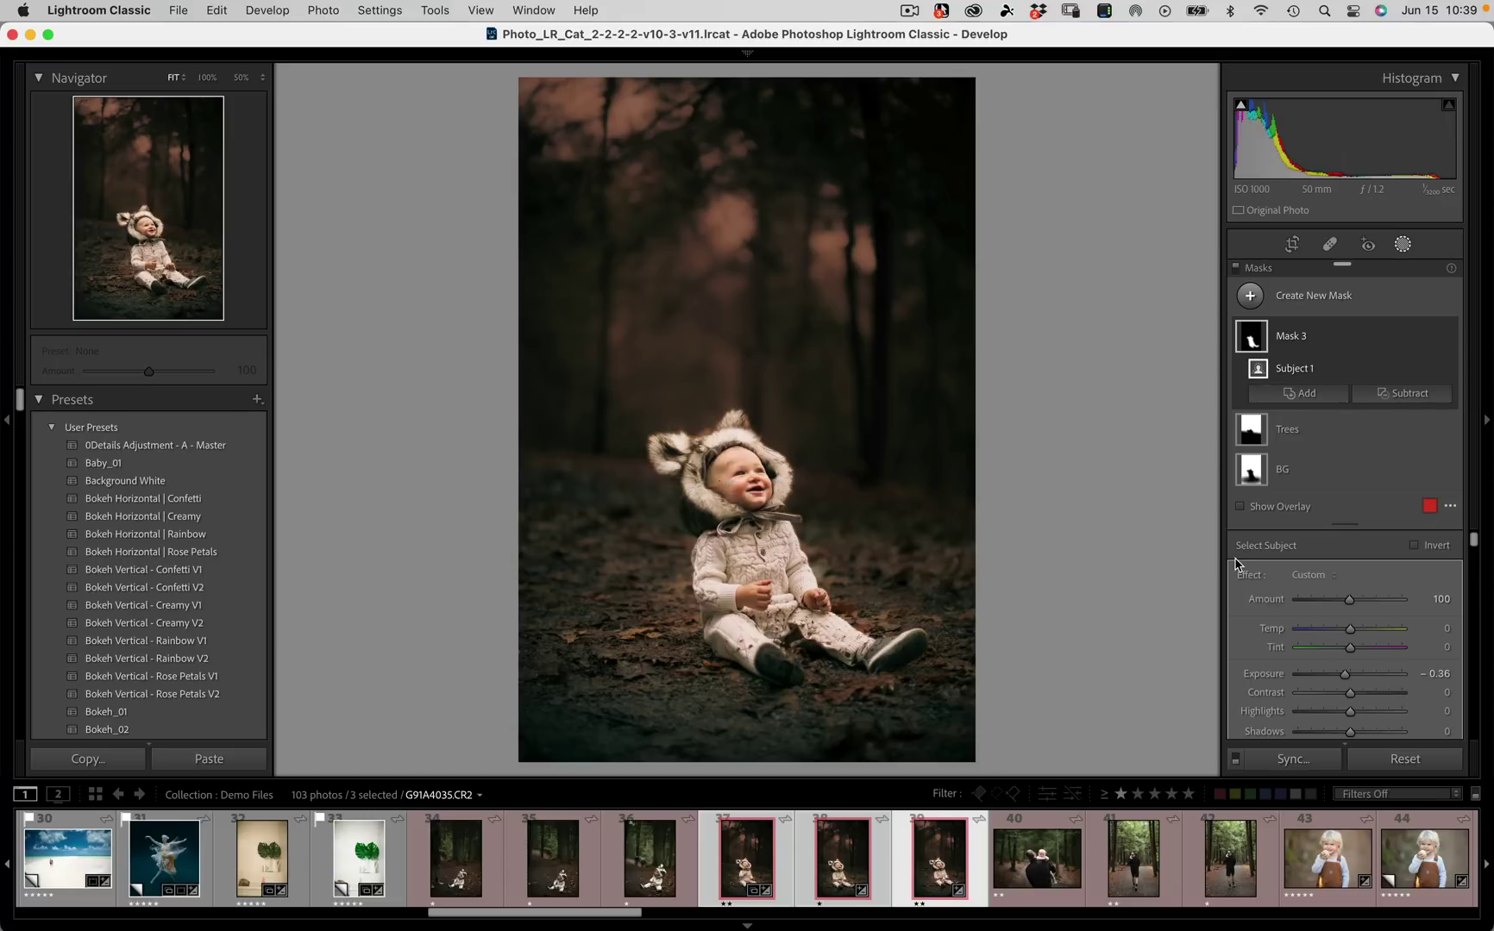
{"action": "left_click", "coordinate": [747, 866]}
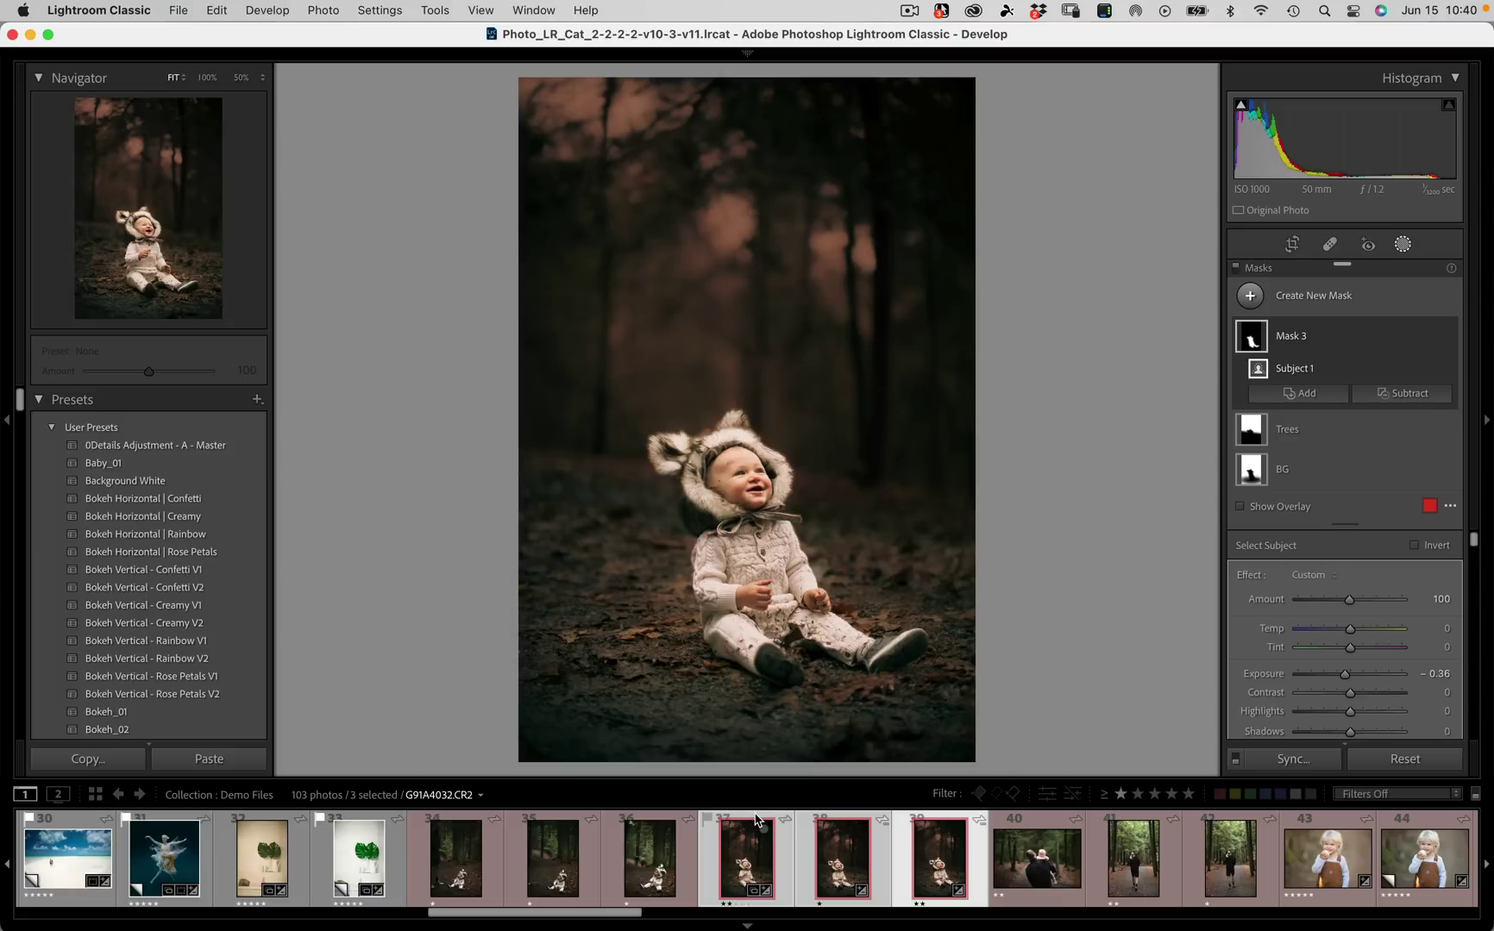
{"action": "left_click", "coordinate": [756, 821]}
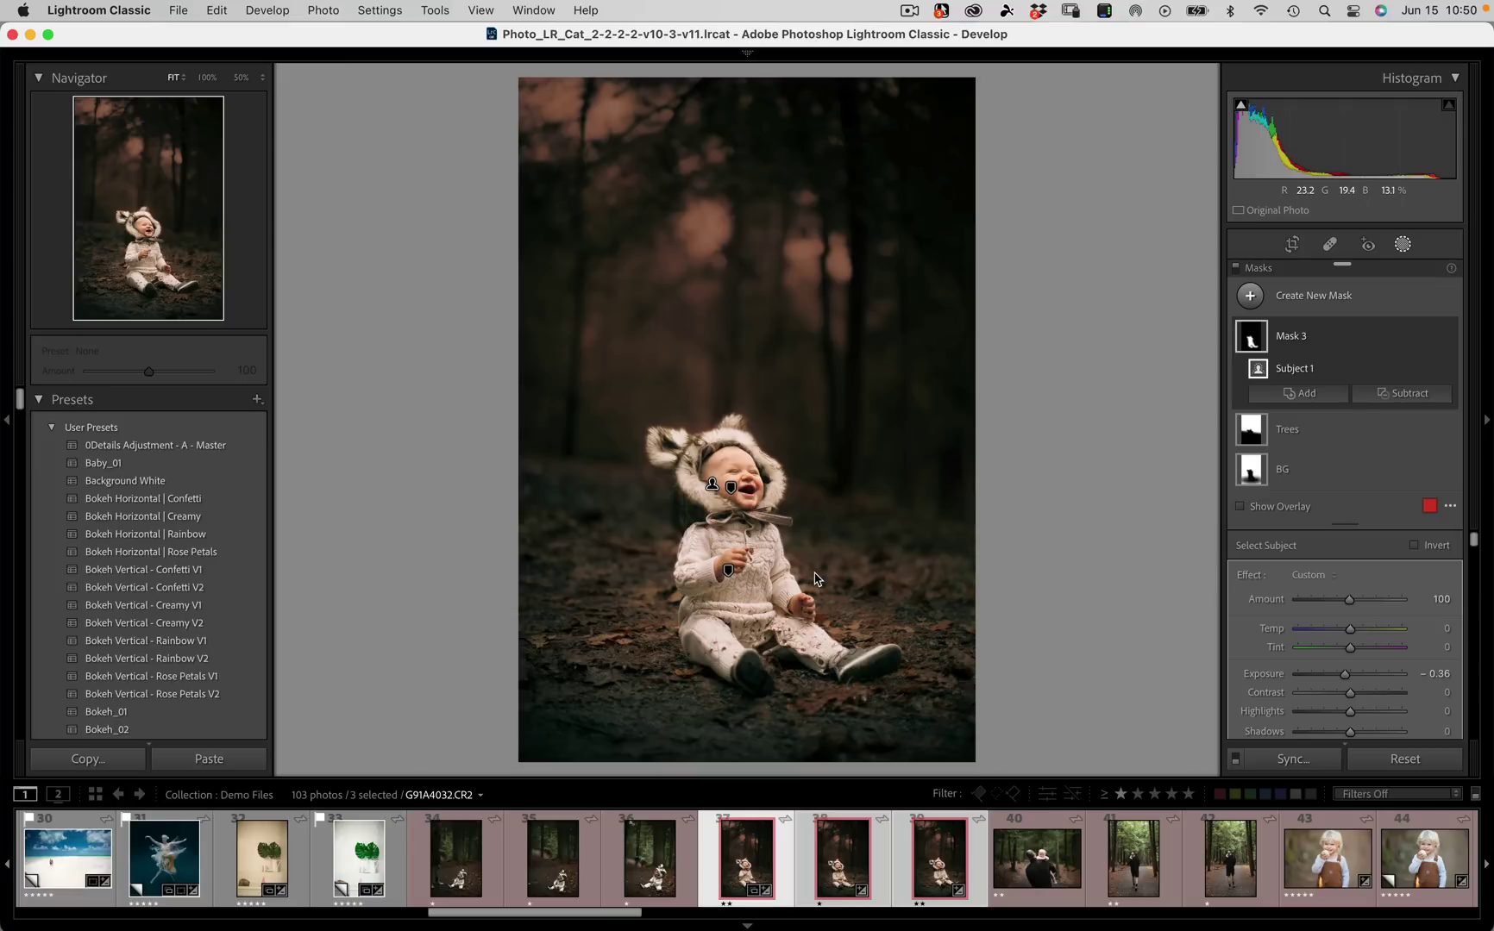
{"action": "mouse_move", "coordinate": [728, 582]}
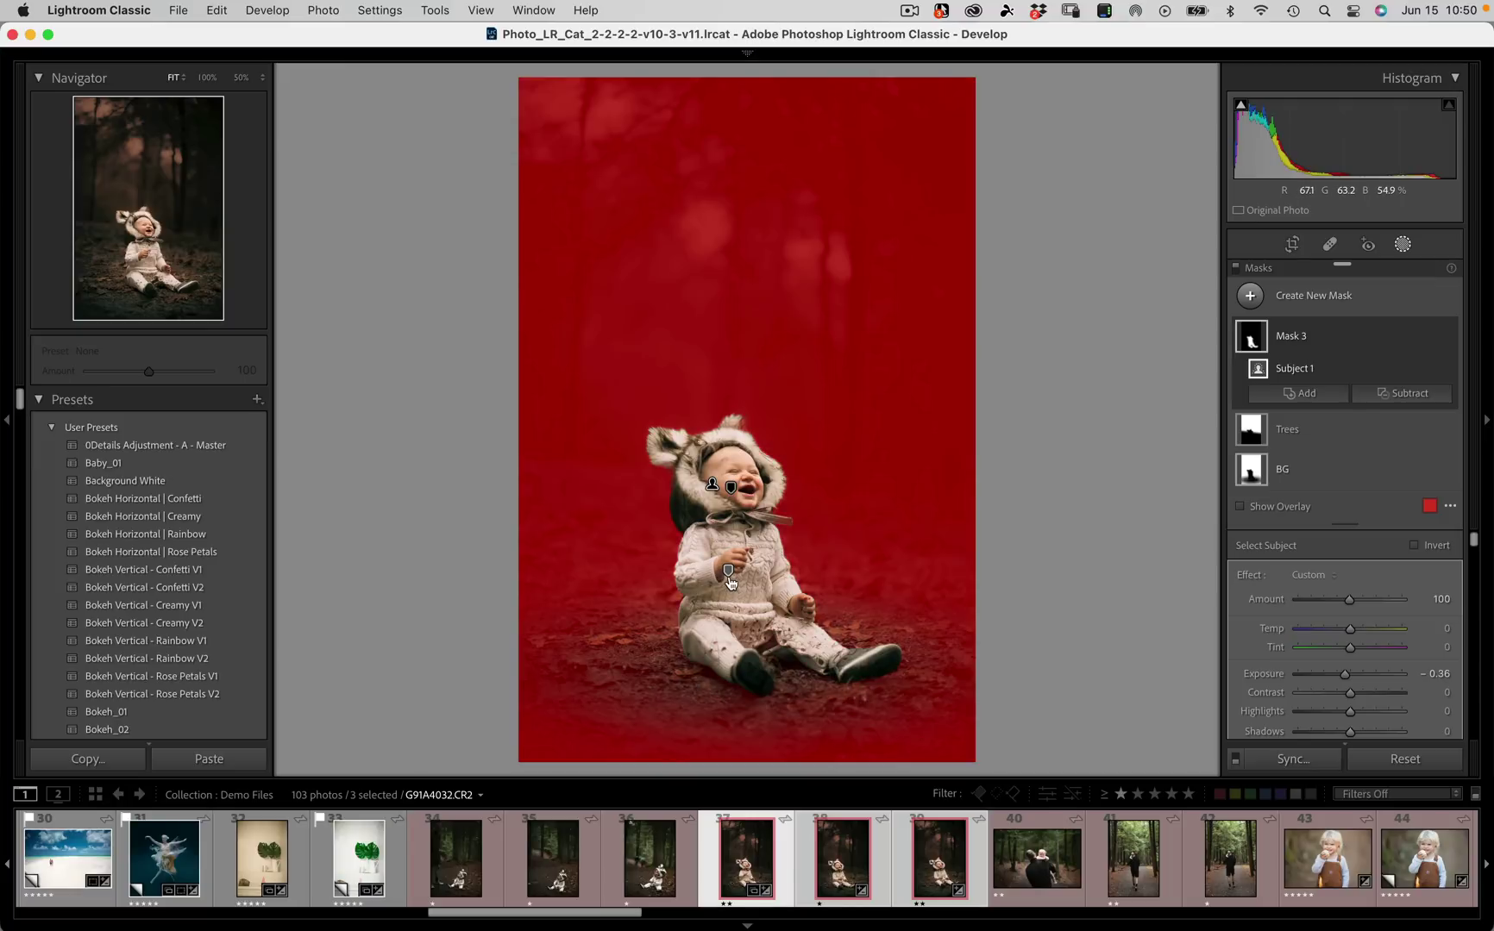